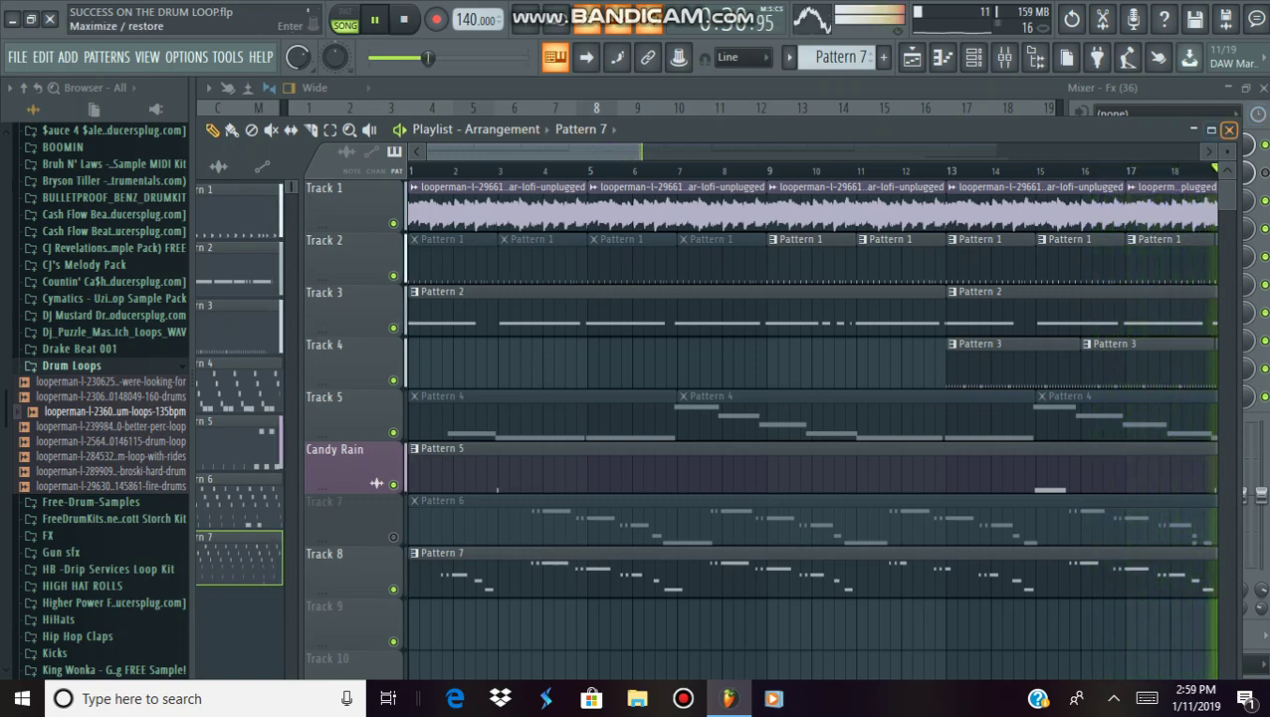
Maximize the playlist and zoom it to fit the whole song arrangement.
{"action": "left_click", "coordinate": [1211, 129]}
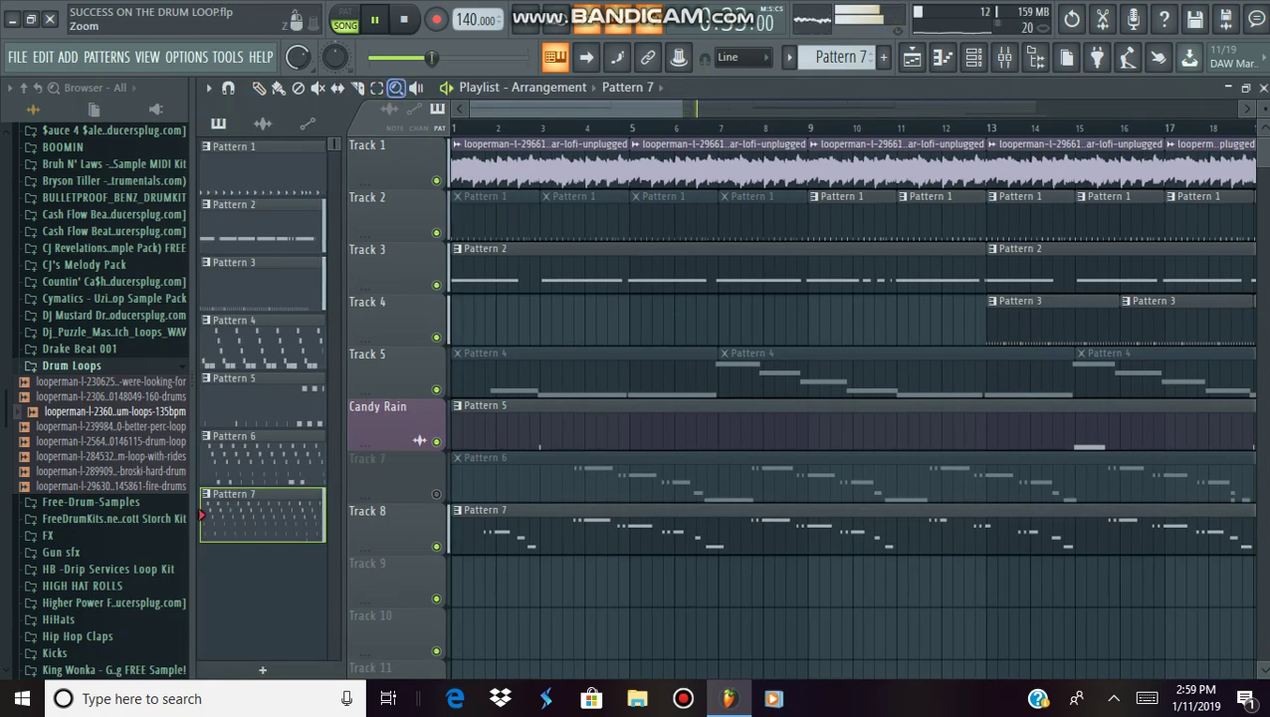
{"action": "double_click", "coordinate": [396, 87]}
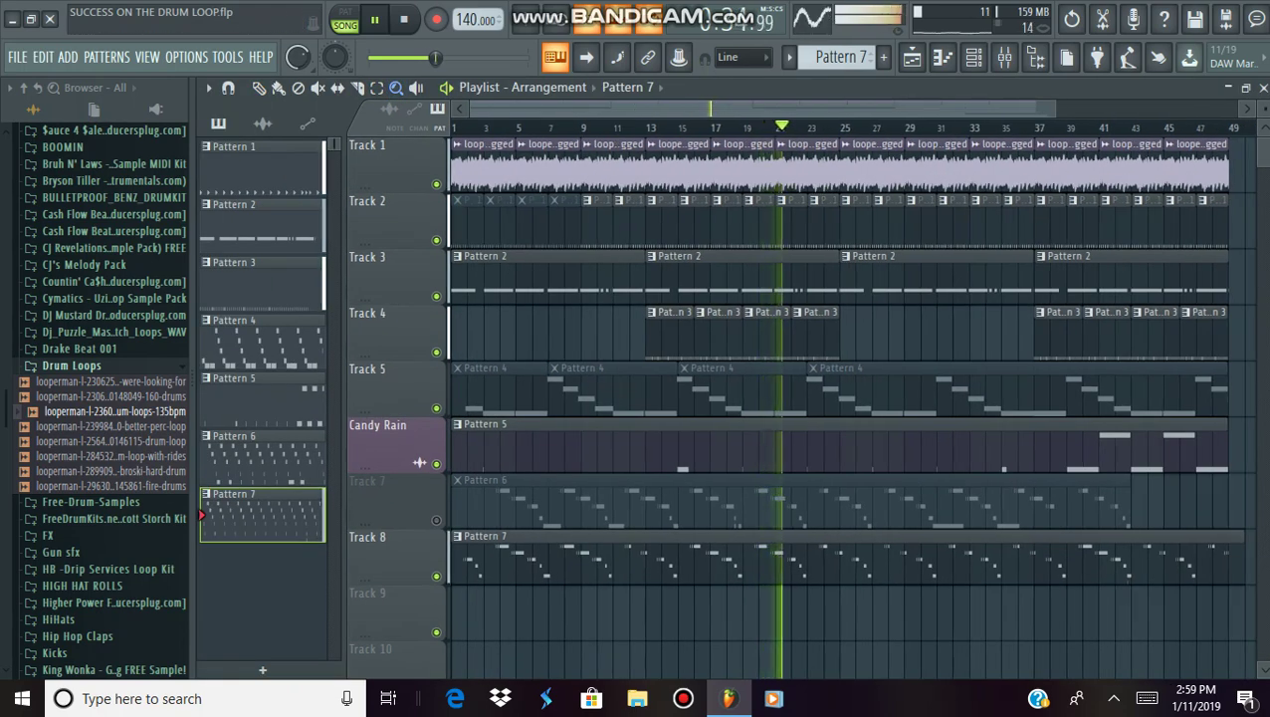
Open Pattern 1 to examine its channel steps and 808 Kick notes, and return to the playlist.
{"action": "left_click", "coordinate": [262, 167]}
{"action": "double_click", "coordinate": [262, 168]}
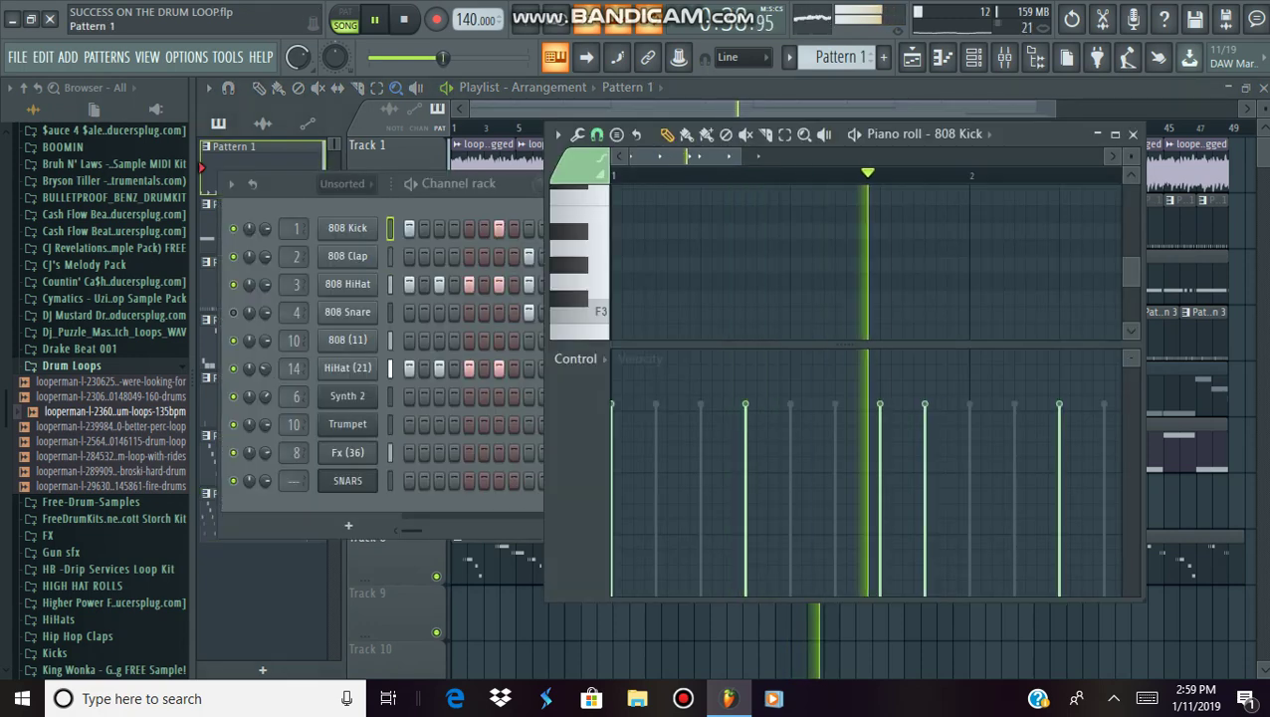
{"action": "left_click", "coordinate": [290, 184]}
{"action": "left_click_drag", "start_coordinate": [291, 184], "coordinate": [506, 216]}
Rename Pattern 1 to DRUM LOOP 1 with a teal colour, and check its steps in the channel rack.
{"action": "right_click", "coordinate": [254, 166]}
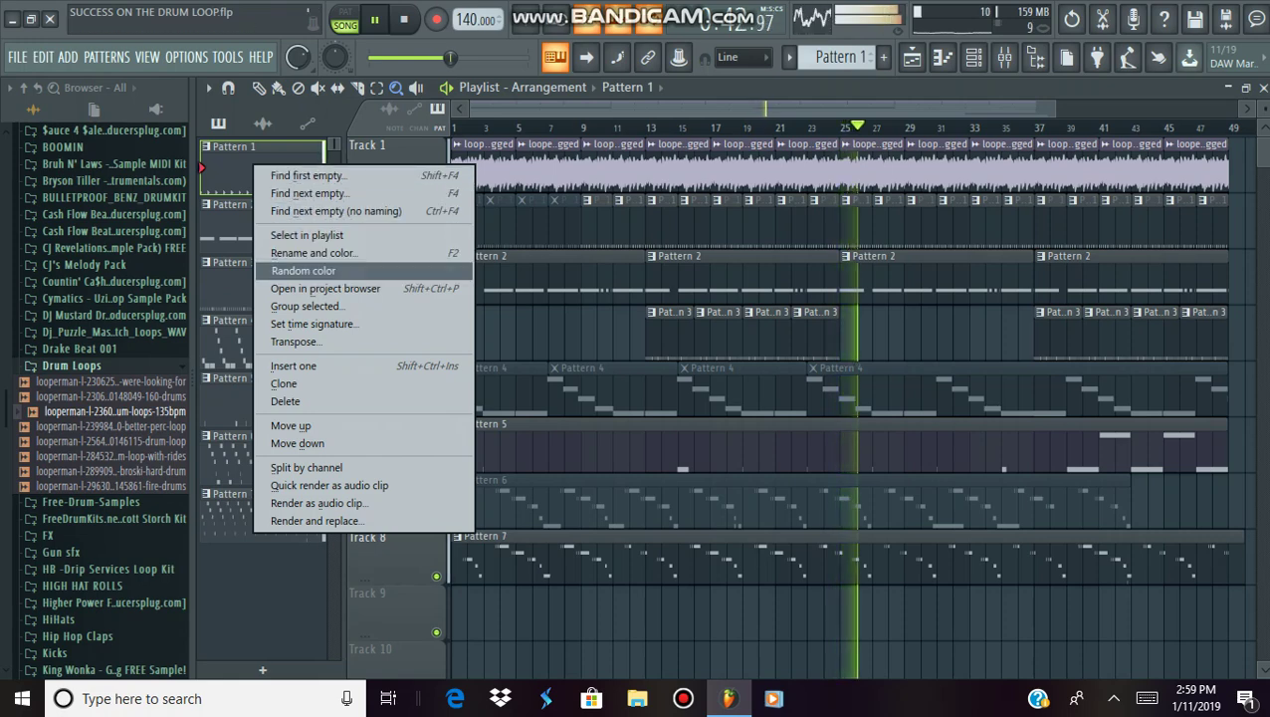
{"action": "left_click", "coordinate": [313, 253]}
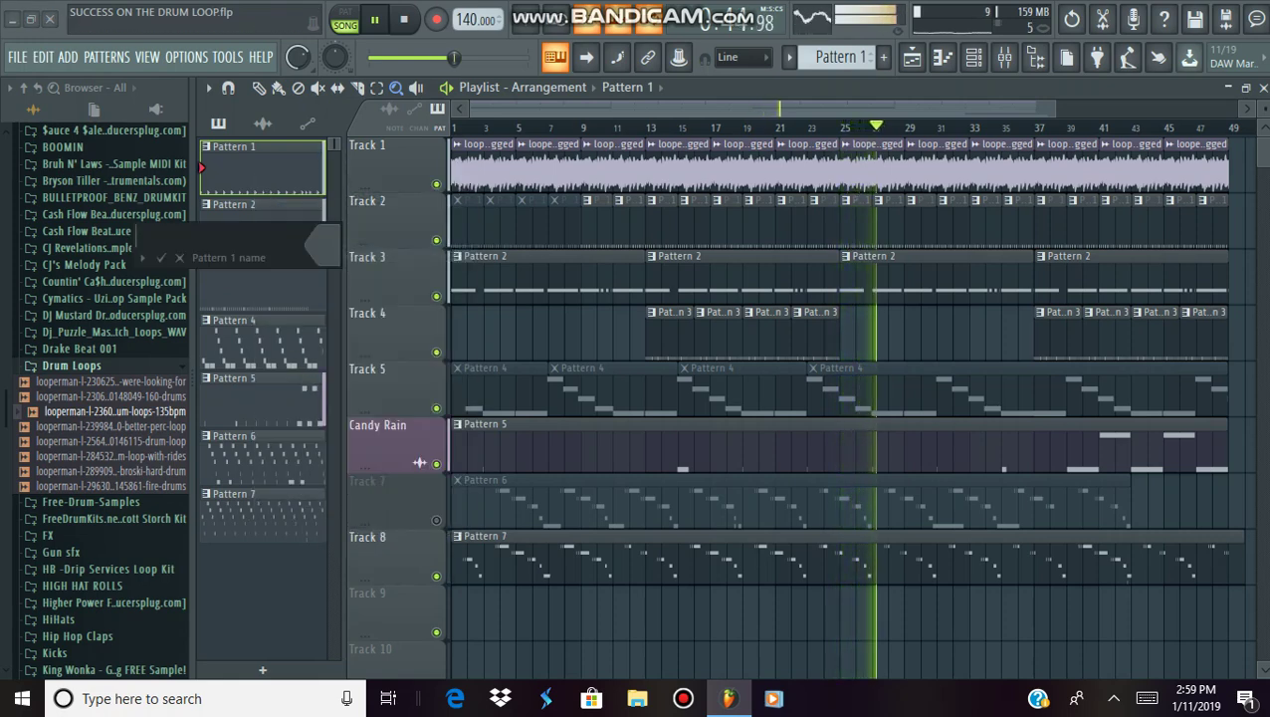
{"action": "type", "text": "DRUM"}
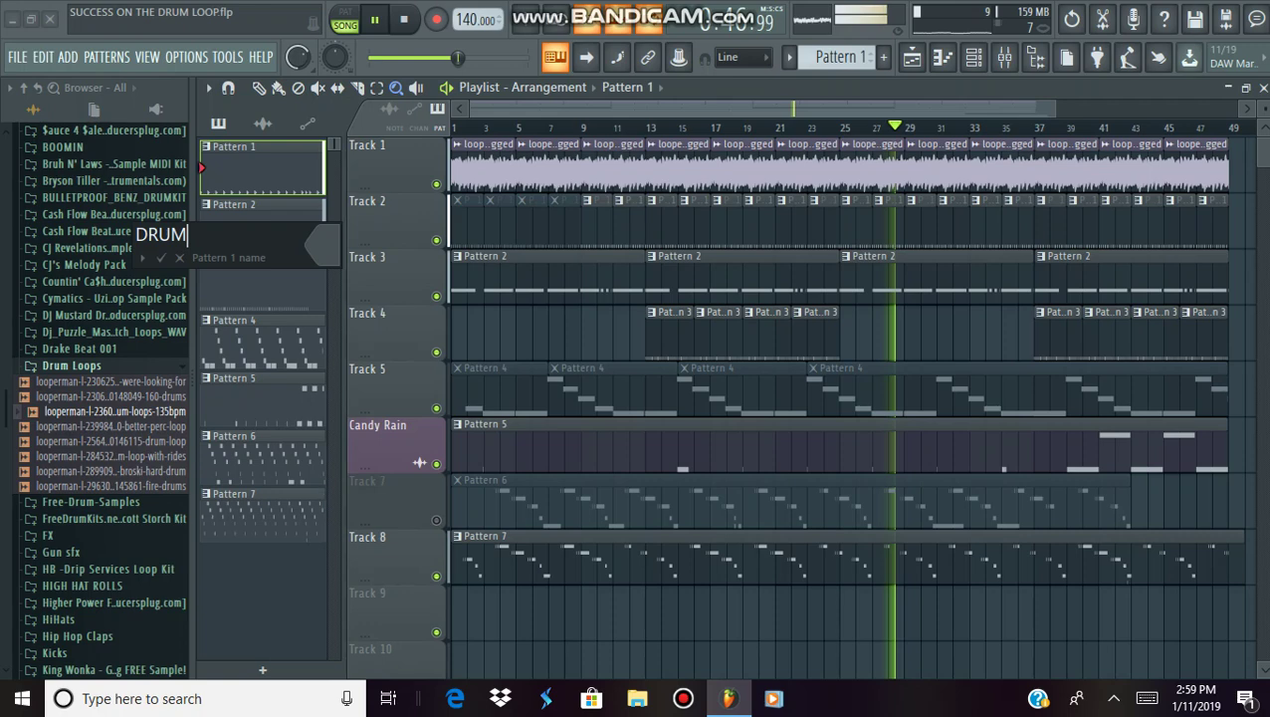
{"action": "type", "text": " LOOP"}
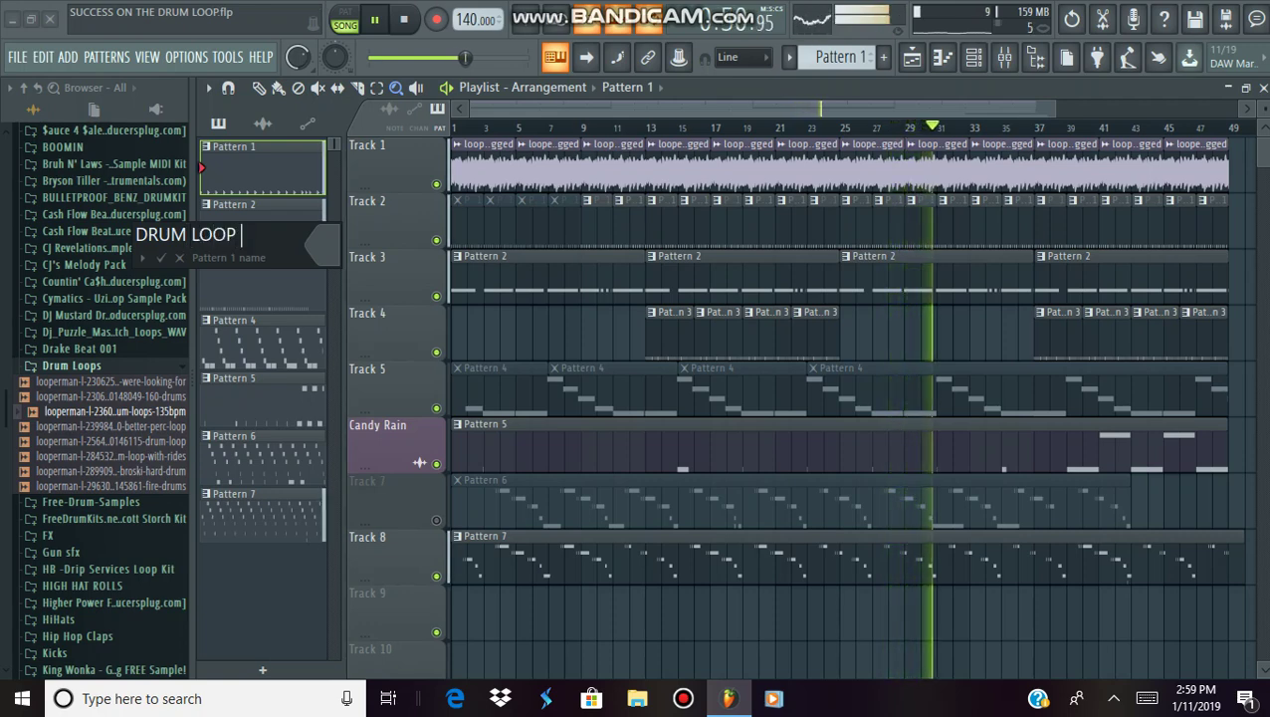
{"action": "type", "text": " 1"}
{"action": "left_click", "coordinate": [322, 246]}
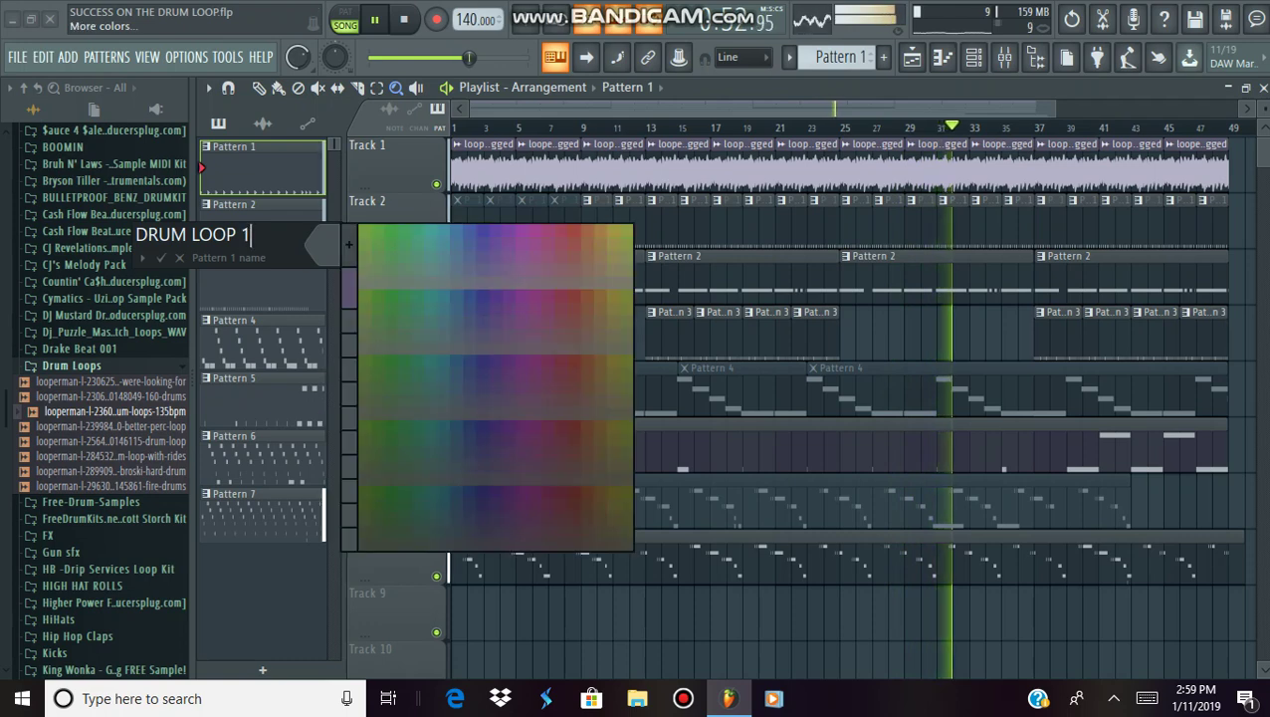
{"action": "left_click", "coordinate": [406, 295]}
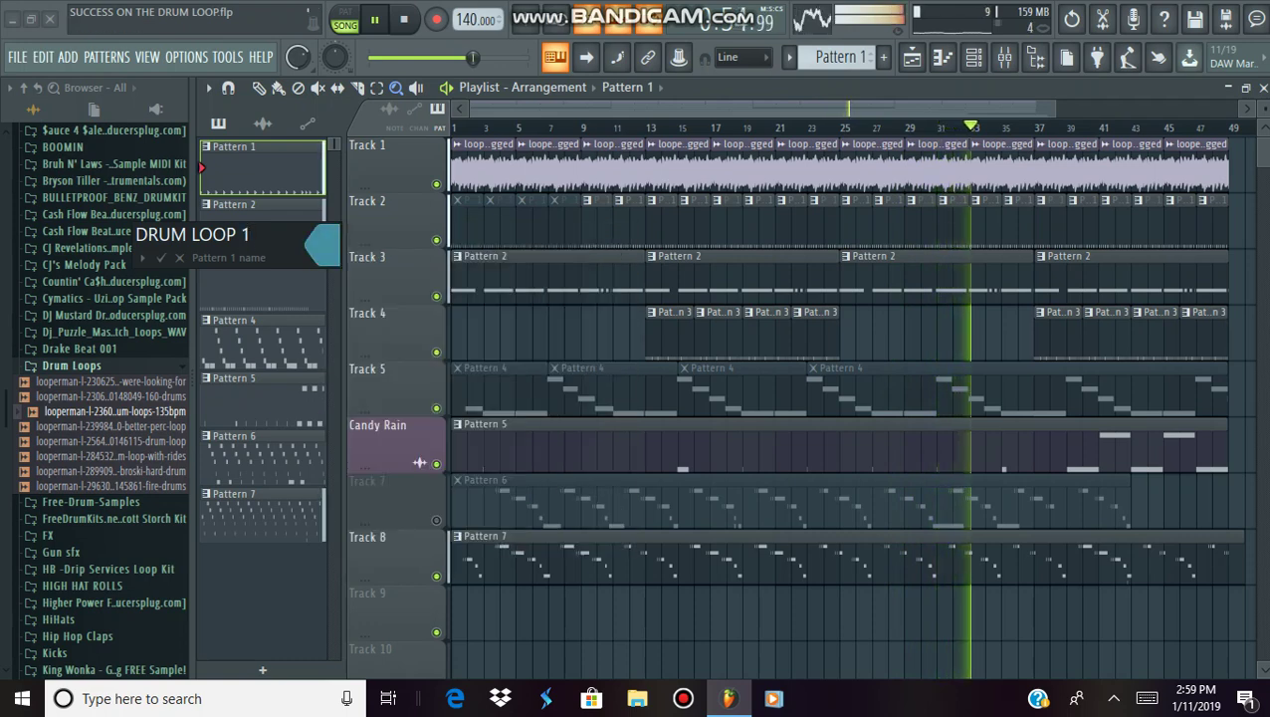
{"action": "key", "text": "Return"}
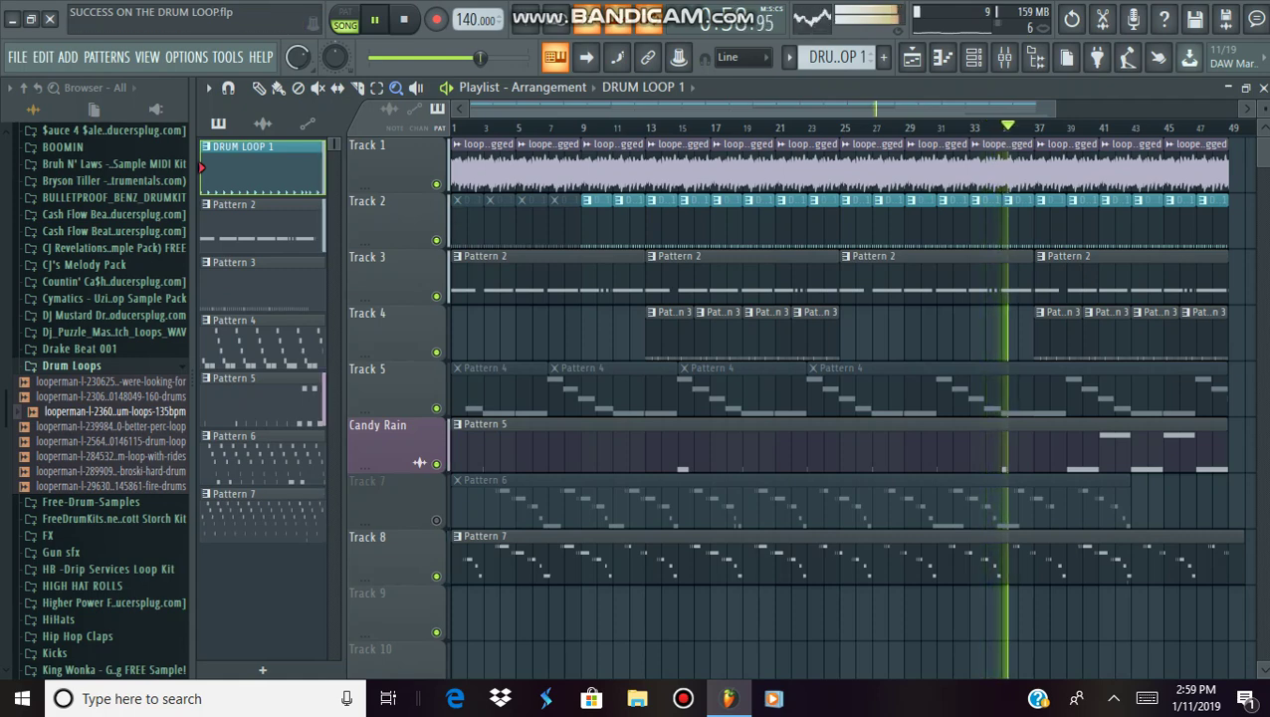
{"action": "key", "text": "F6"}
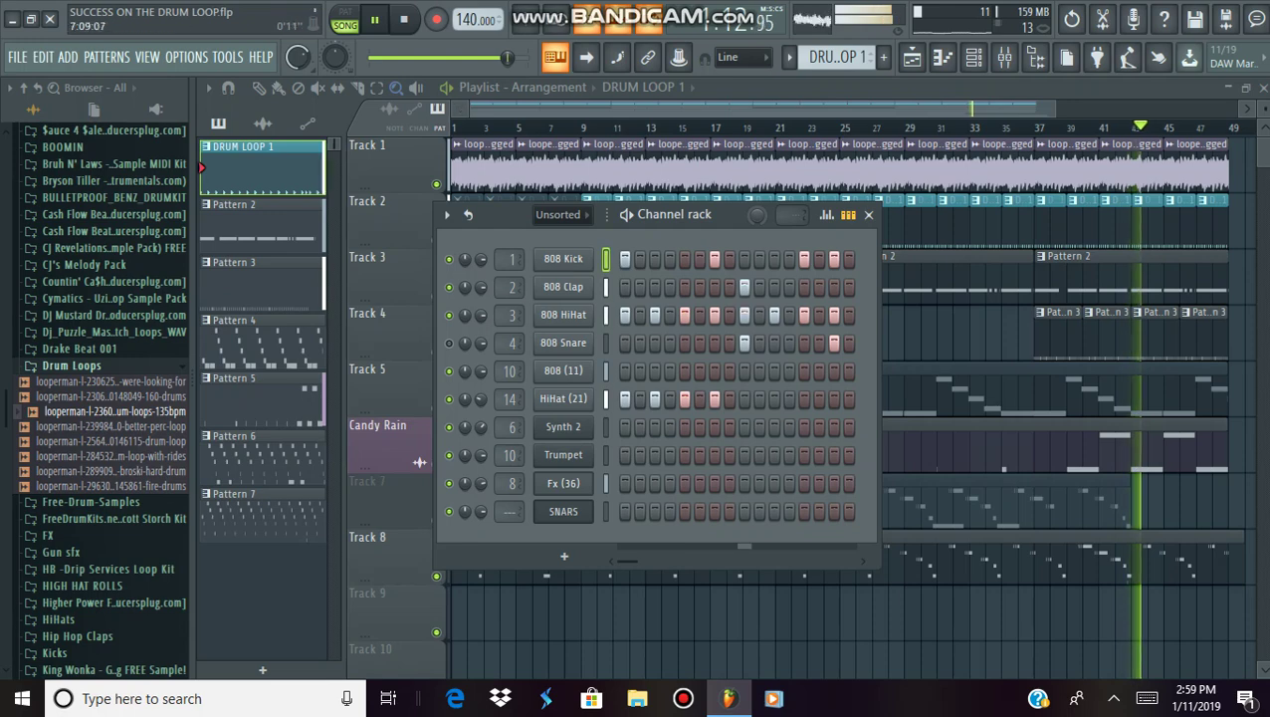
{"action": "key", "text": "F6"}
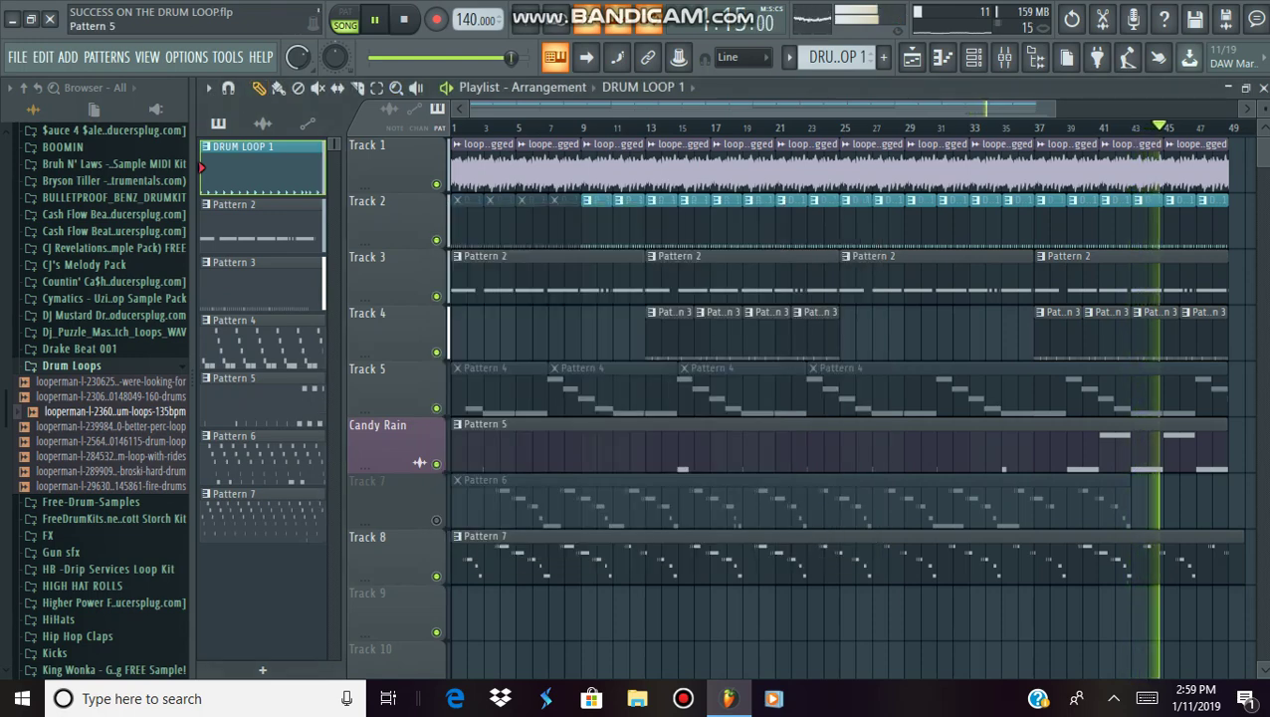
Rename Pattern 3 to HIGH HAT ROLL with a red colour, and check its steps in the channel rack.
{"action": "left_click", "coordinate": [263, 286]}
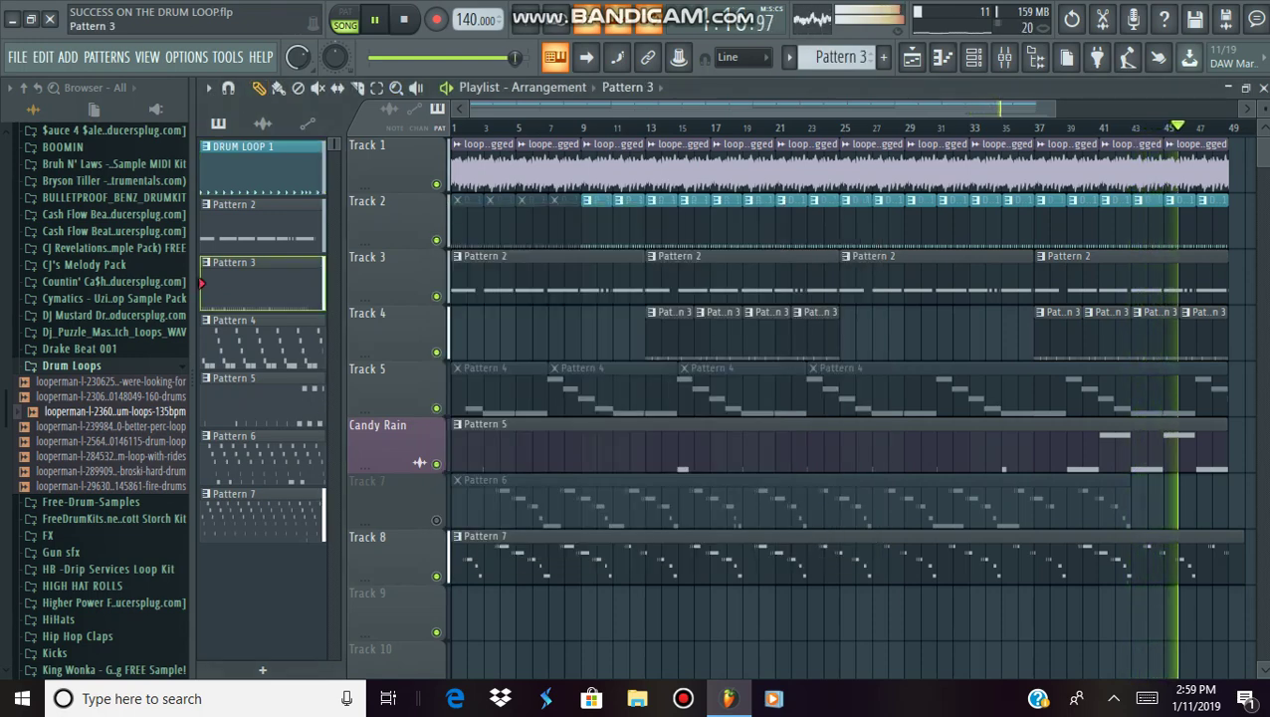
{"action": "right_click", "coordinate": [297, 292]}
{"action": "left_click", "coordinate": [356, 383]}
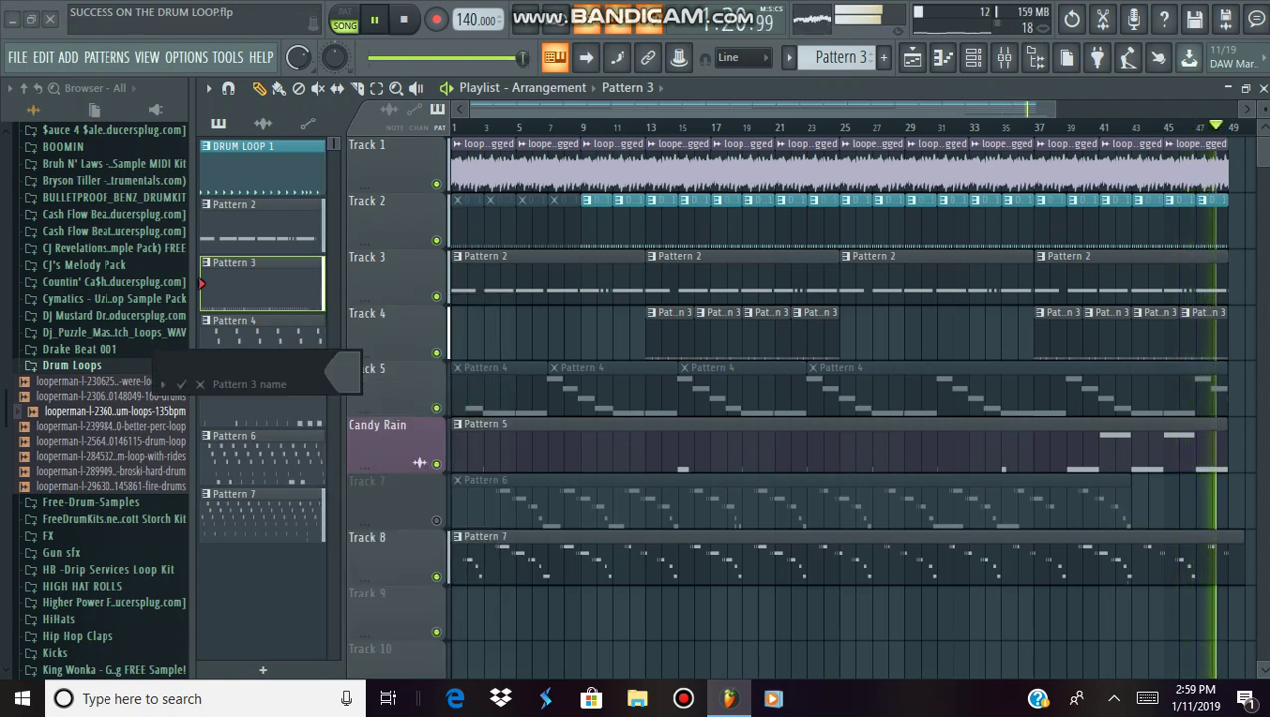
{"action": "type", "text": "HIGH HAT RPOLL"}
{"action": "key", "text": "BackSpace"}
{"action": "key", "text": "BackSpace"}
{"action": "key", "text": "BackSpace"}
{"action": "key", "text": "BackSpace"}
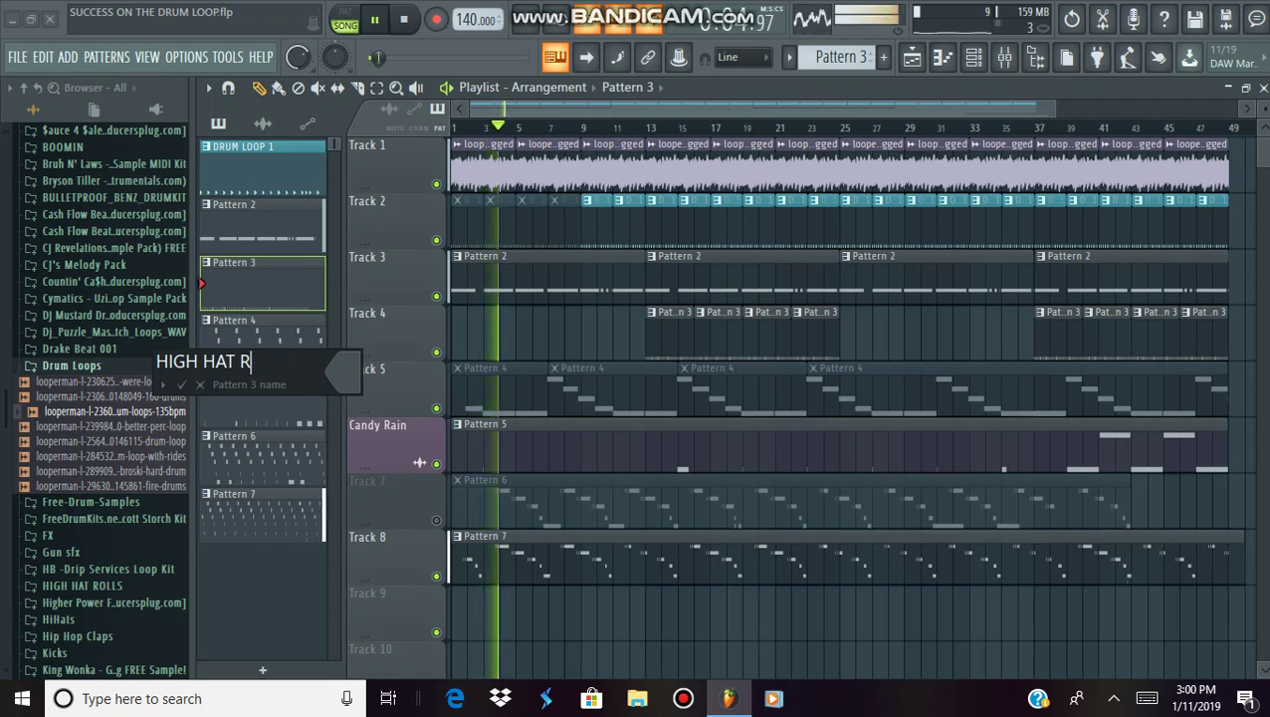
{"action": "type", "text": "OLL"}
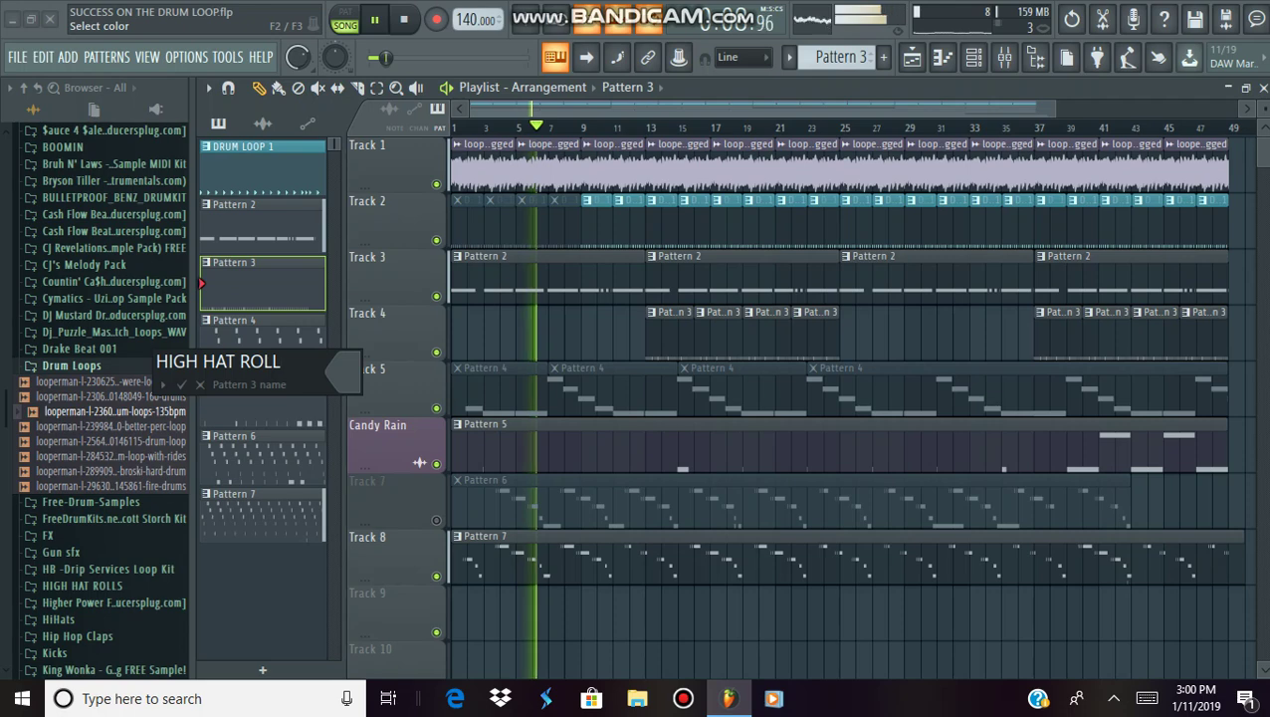
{"action": "left_click", "coordinate": [344, 370]}
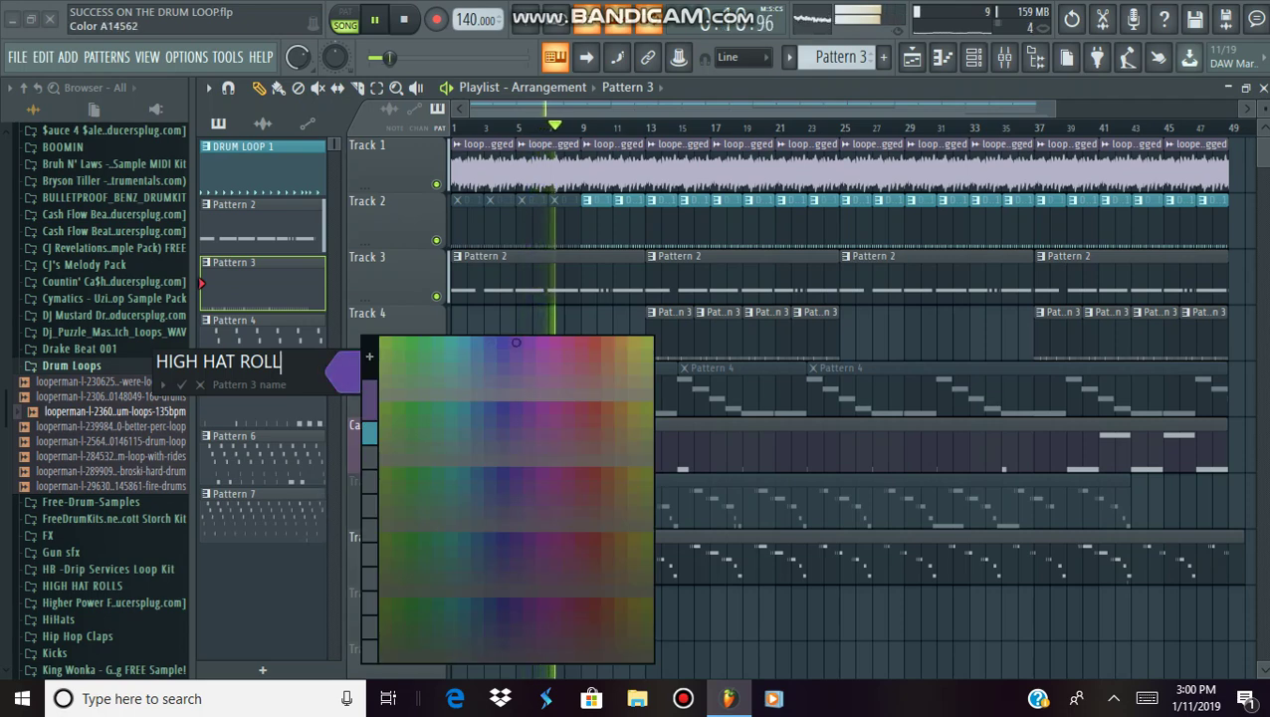
{"action": "left_click", "coordinate": [596, 343]}
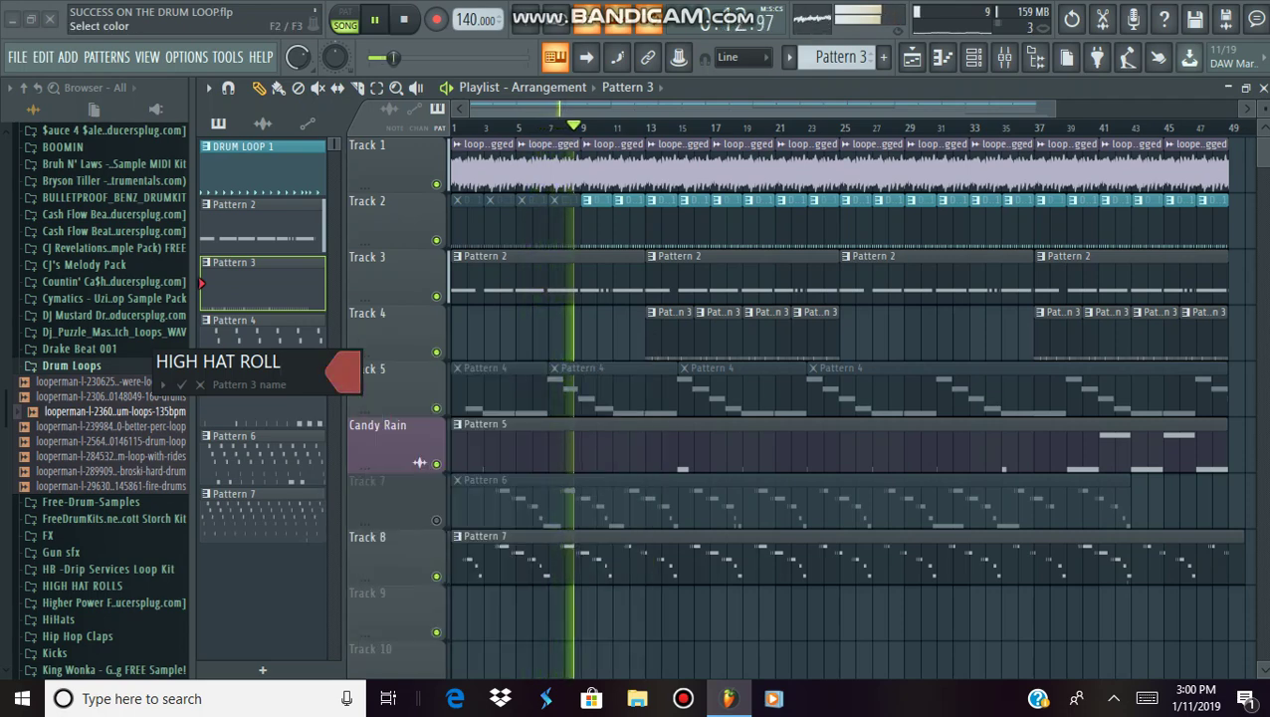
{"action": "key", "text": "Return"}
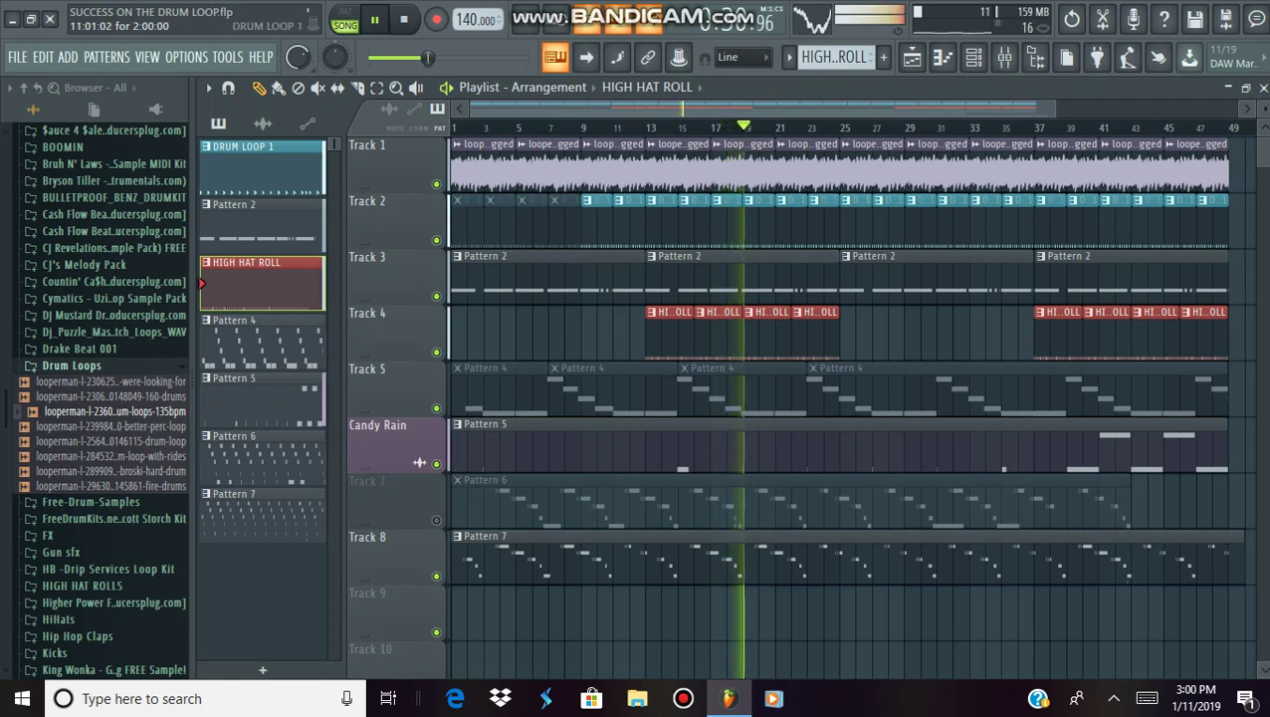
{"action": "left_click", "coordinate": [973, 58]}
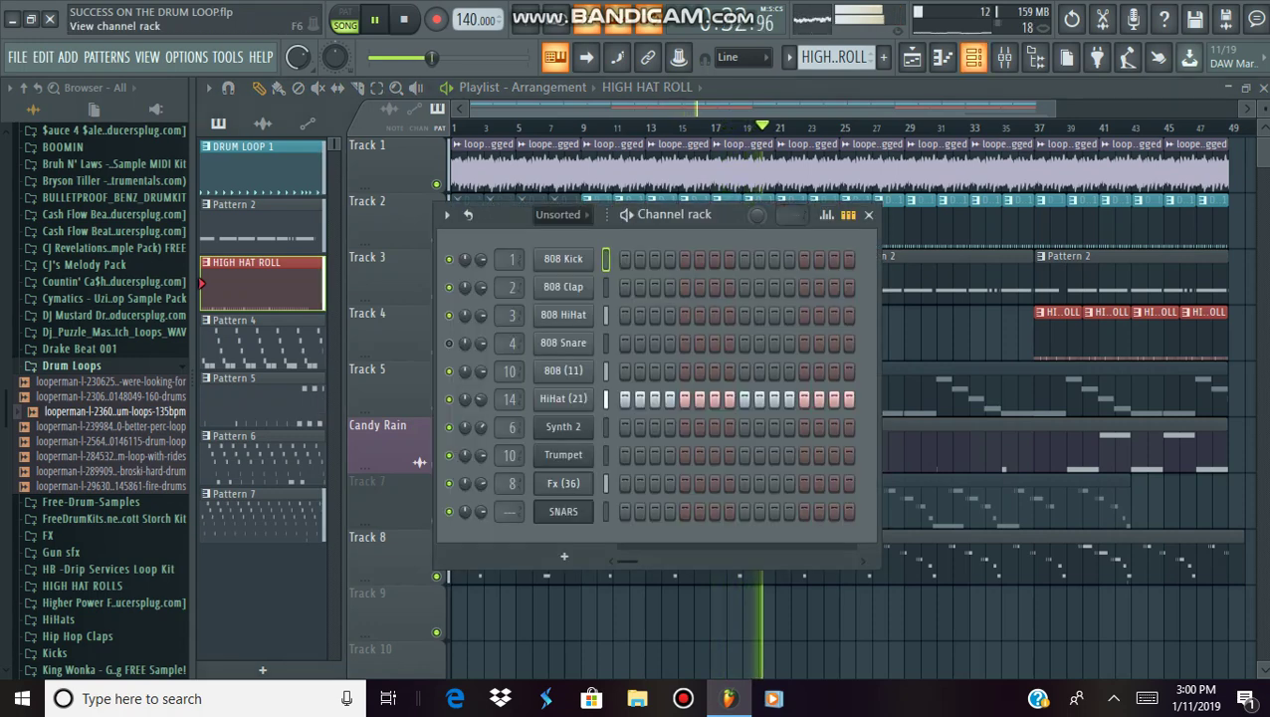
{"action": "key", "text": "F6"}
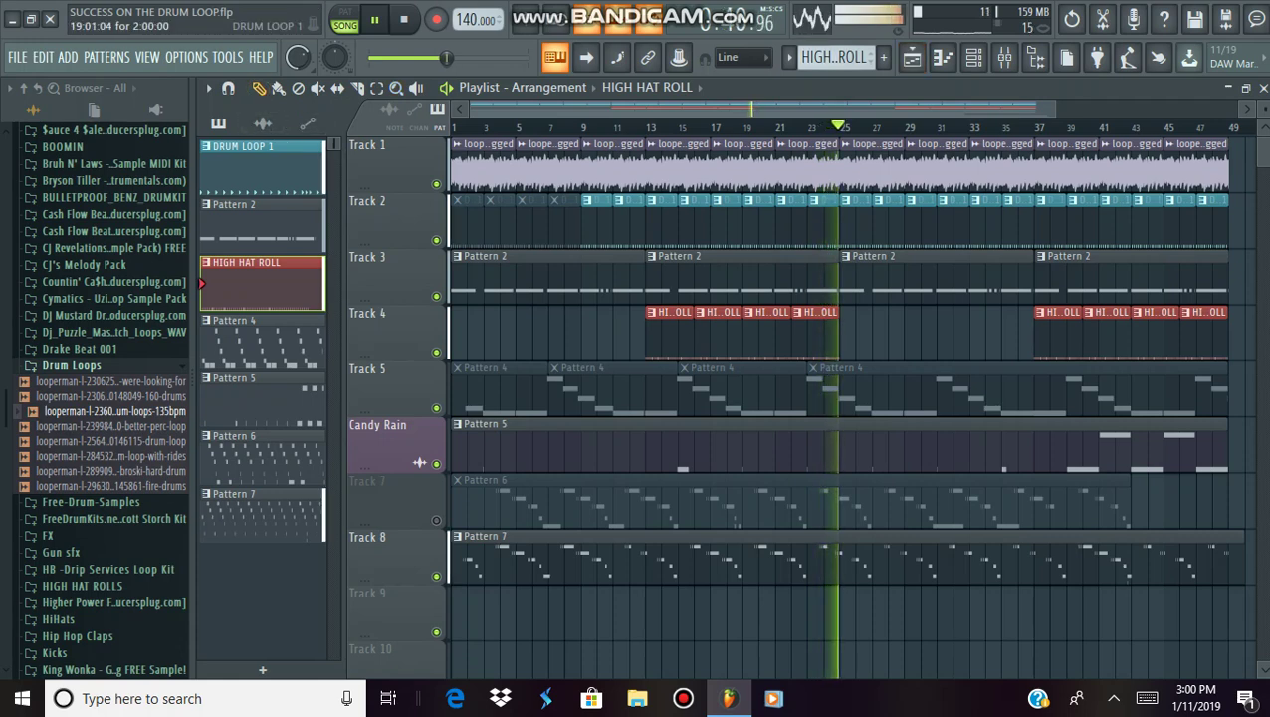
Open the 808 Kick piano roll of DRUM LOOP 1 from Track 2 and add B4 and A#4 notes late in bar 2.
{"action": "double_click", "coordinate": [876, 222]}
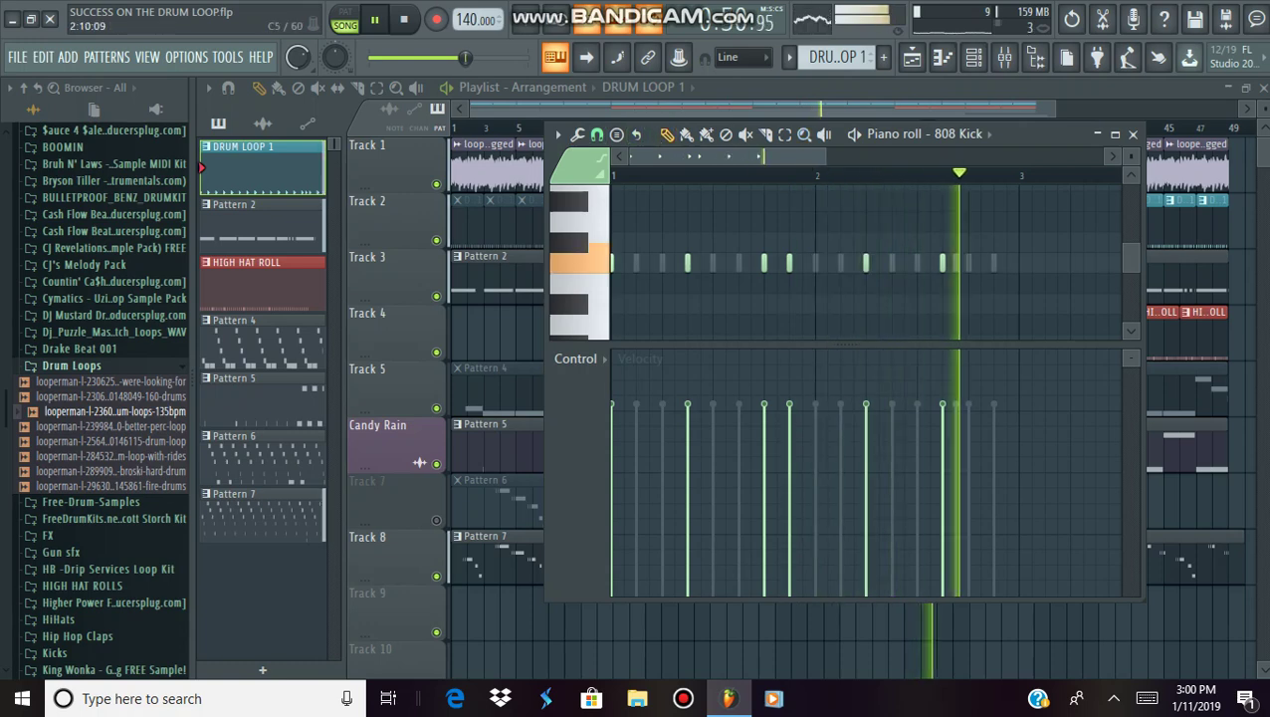
{"action": "double_click", "coordinate": [953, 284]}
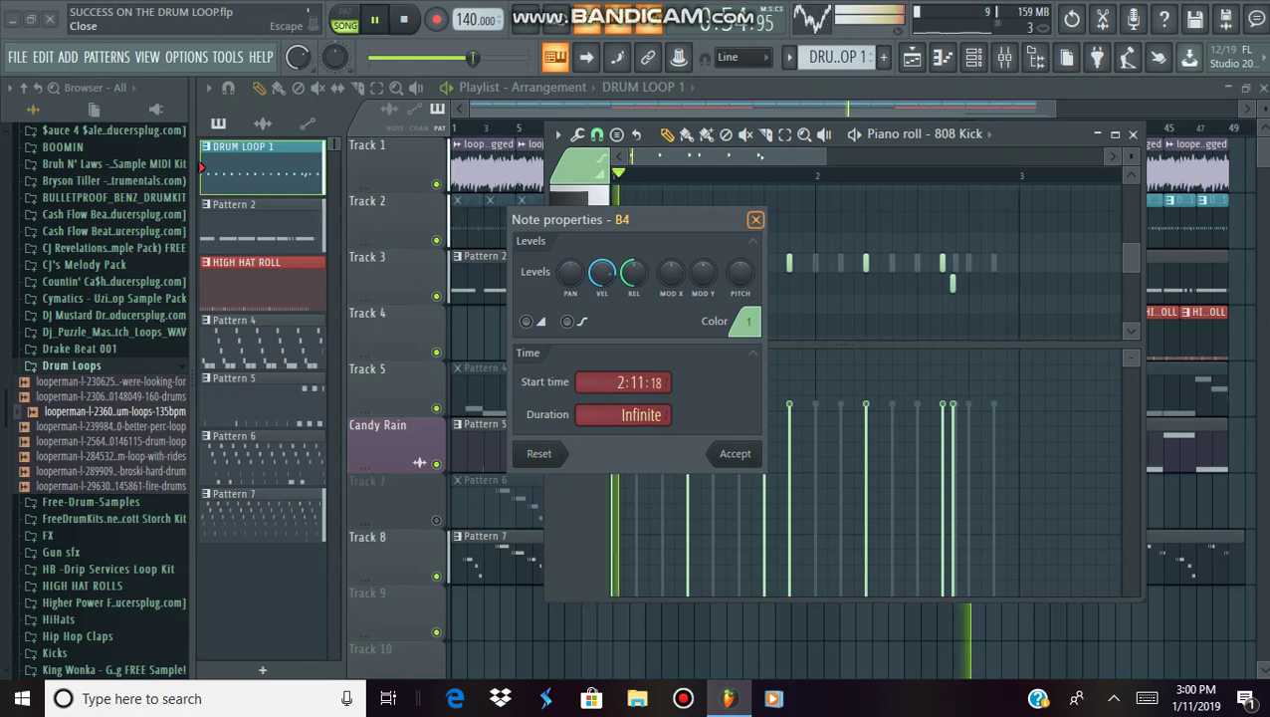
{"action": "left_click", "coordinate": [756, 219]}
{"action": "left_click", "coordinate": [959, 303]}
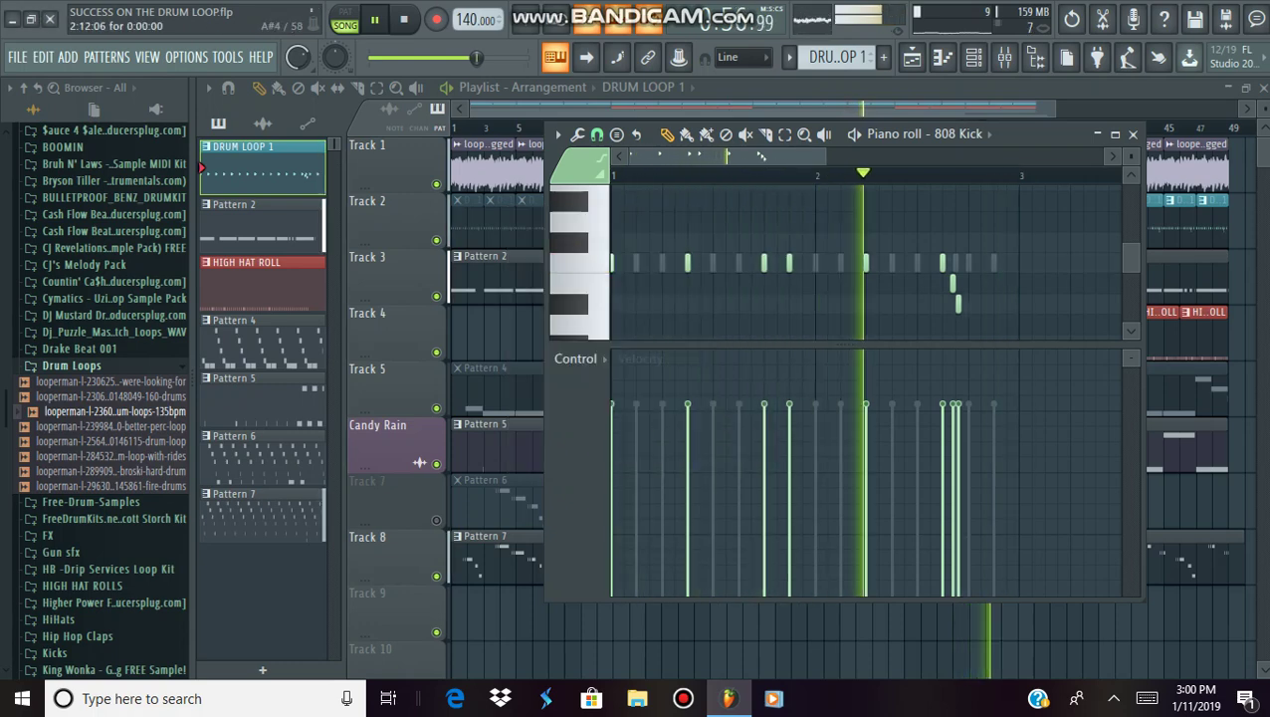
{"action": "right_click", "coordinate": [959, 304]}
{"action": "left_click", "coordinate": [965, 304]}
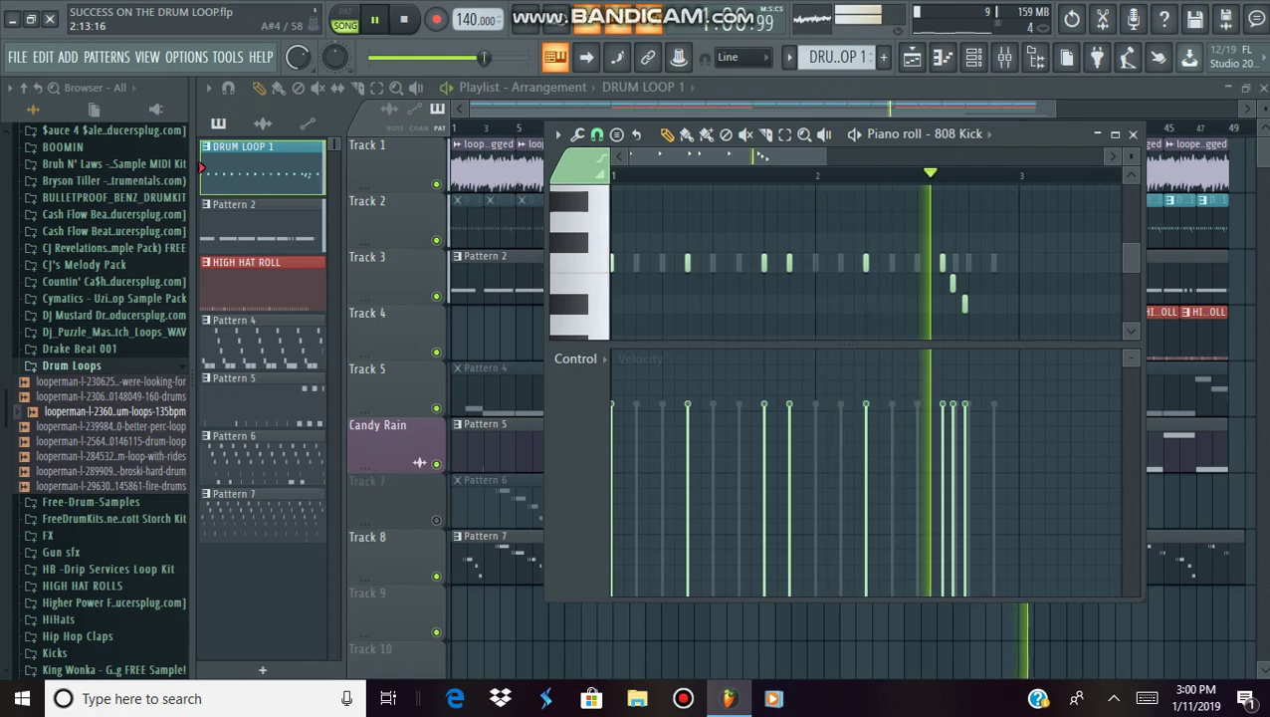
Shift the added B4 and A#4 kick notes later in bar 2, placing the A#4 note at 2:15:00.
{"action": "left_click_drag", "start_coordinate": [965, 303], "coordinate": [972, 304]}
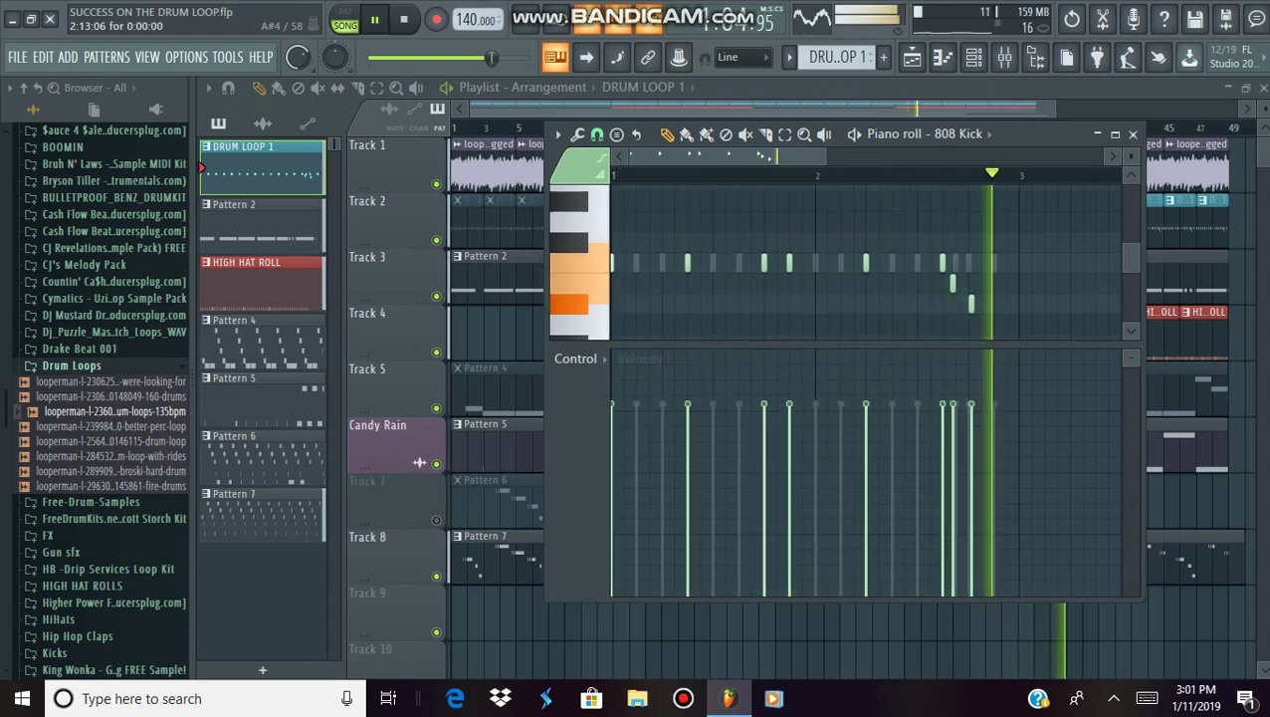
{"action": "left_click_drag", "start_coordinate": [953, 283], "coordinate": [959, 283]}
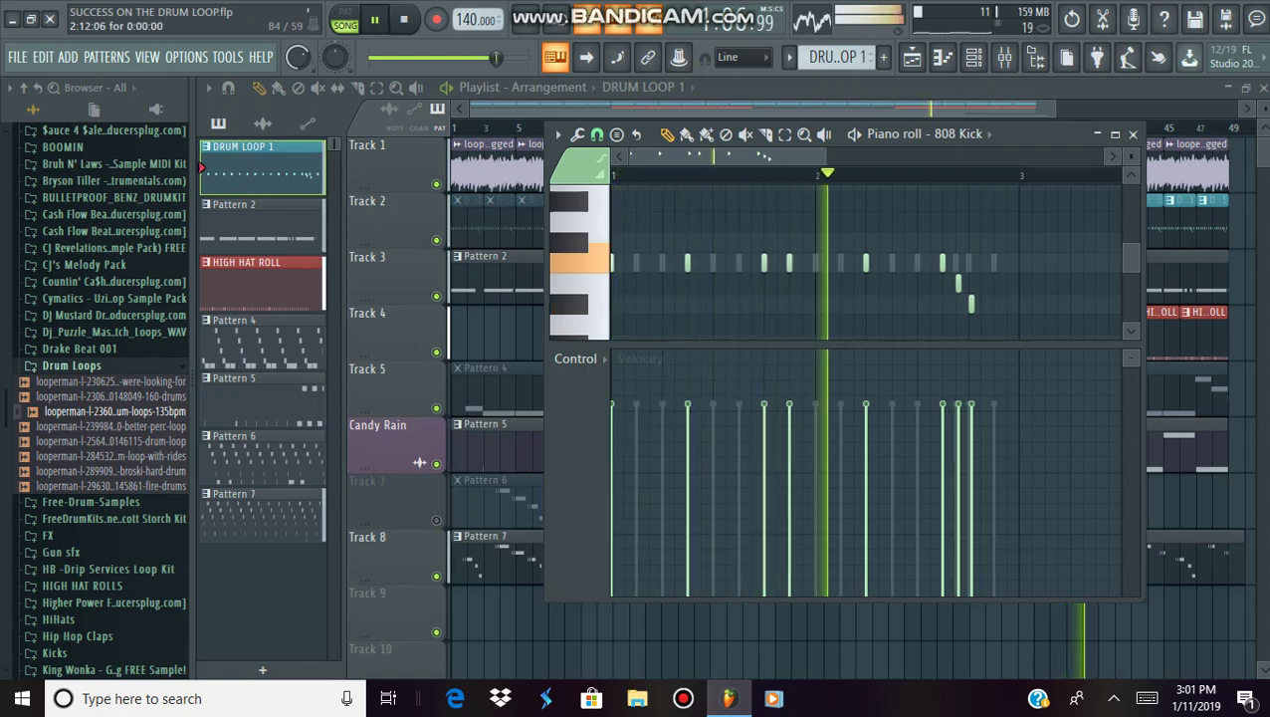
{"action": "right_click", "coordinate": [971, 304]}
{"action": "left_click", "coordinate": [981, 304]}
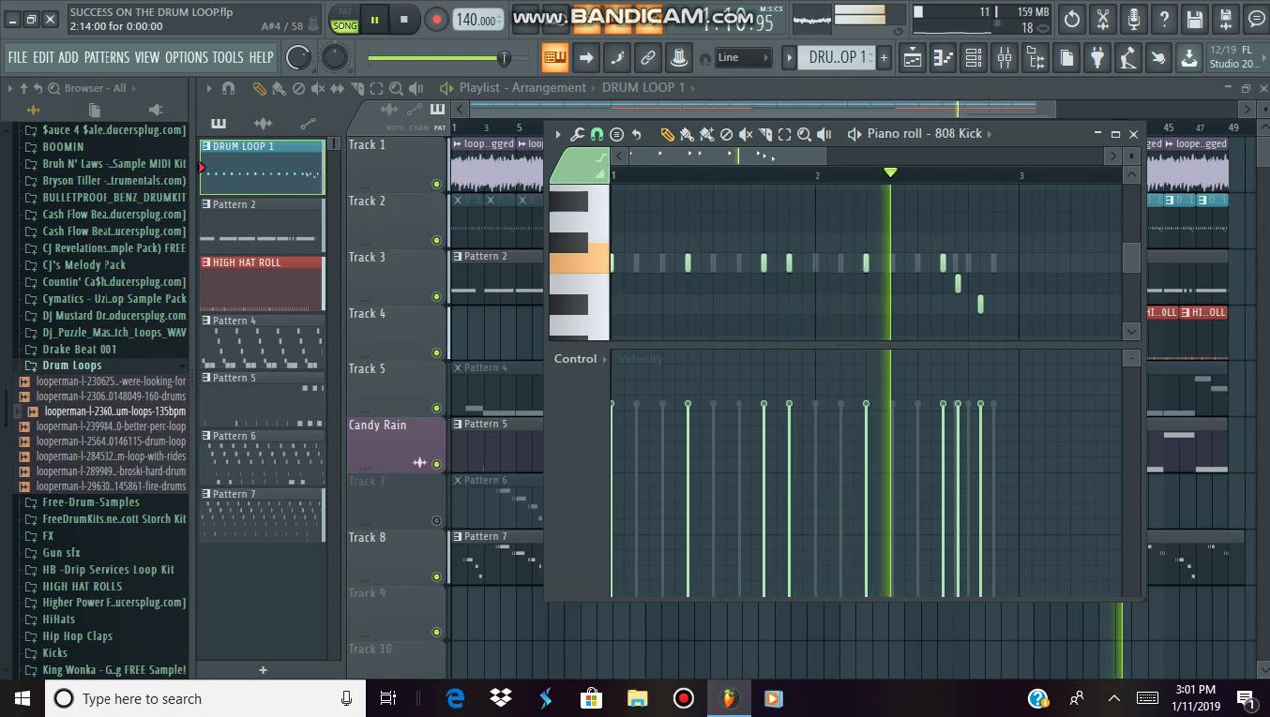
{"action": "right_click", "coordinate": [959, 283]}
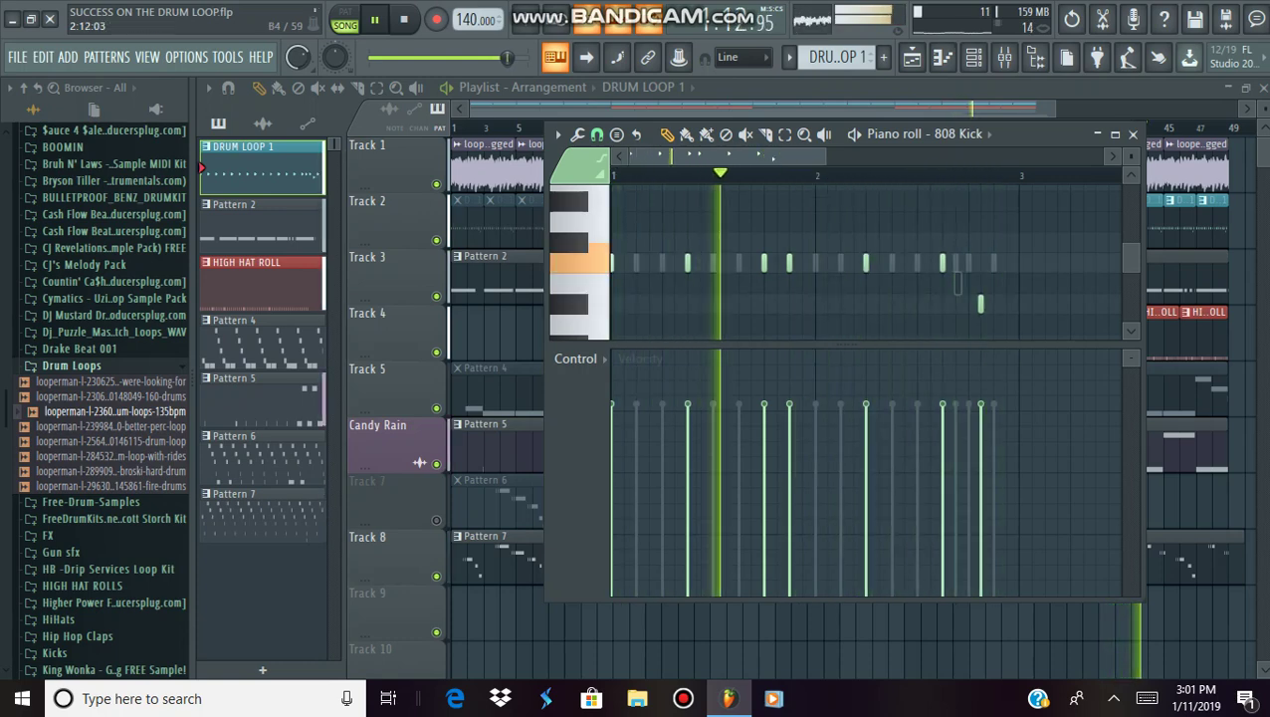
{"action": "left_click", "coordinate": [970, 284]}
{"action": "right_click", "coordinate": [981, 303]}
{"action": "left_click", "coordinate": [988, 303]}
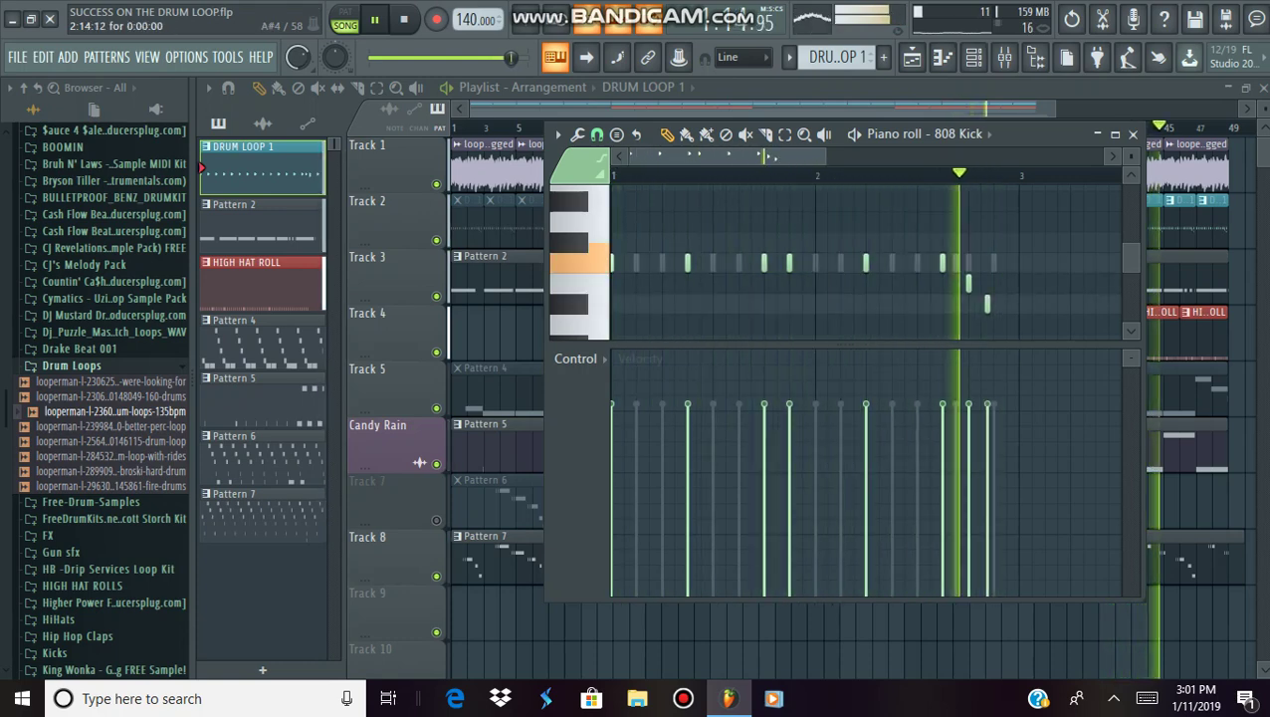
{"action": "right_click", "coordinate": [988, 303]}
{"action": "left_click", "coordinate": [994, 304]}
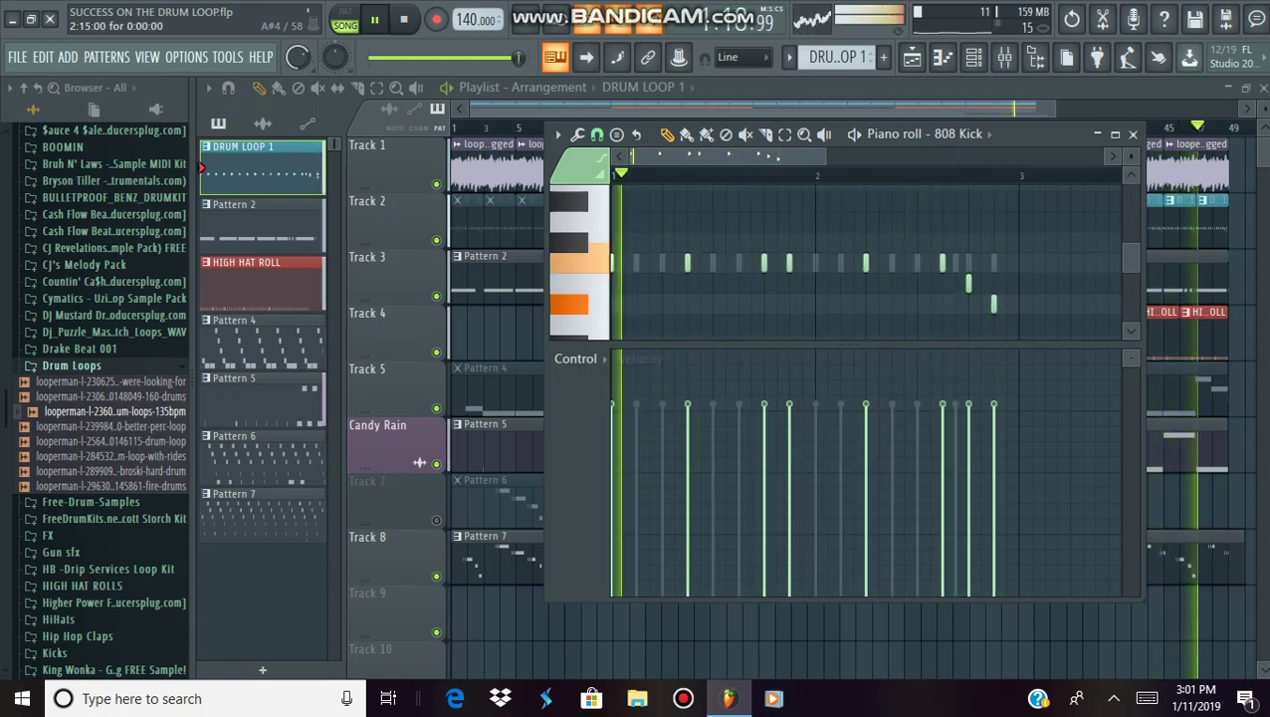
Raise the velocities of the 808 Kick notes, setting the final A#4 note to the maximum and accenting selected earlier hits.
{"action": "left_click", "coordinate": [995, 358]}
{"action": "left_click", "coordinate": [968, 382]}
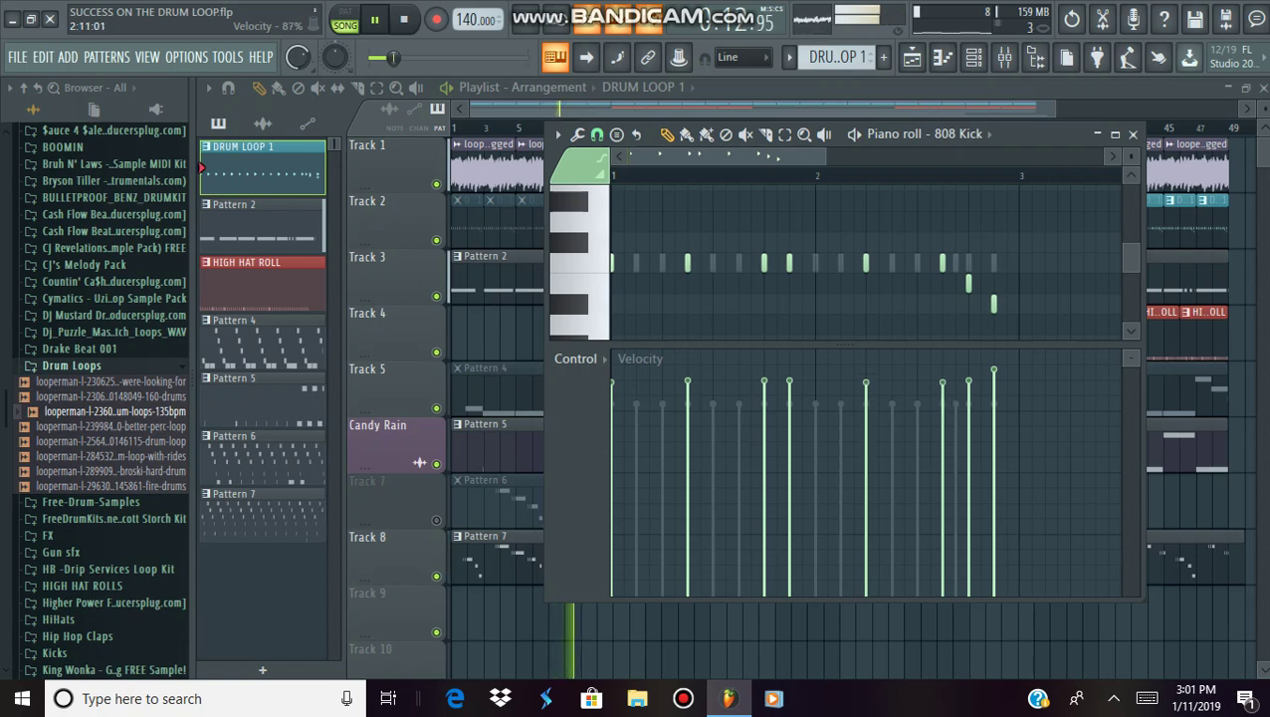
{"action": "left_click_drag", "start_coordinate": [969, 369], "coordinate": [993, 348]}
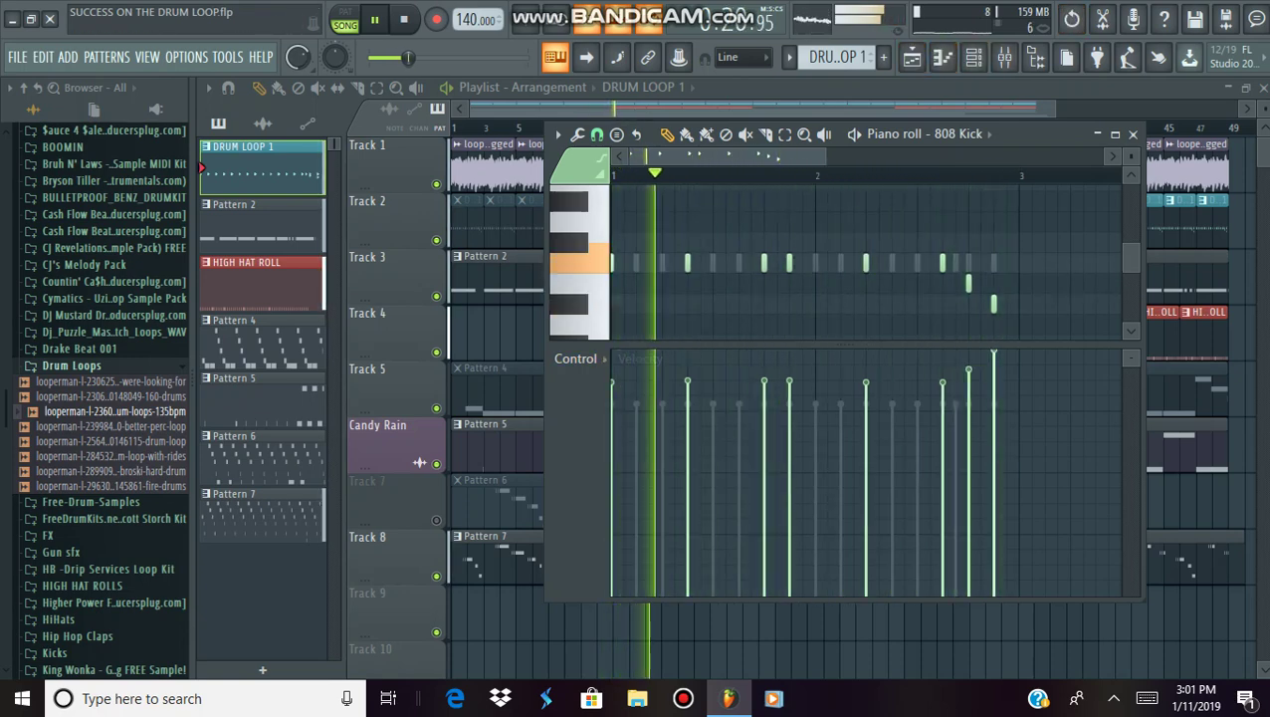
{"action": "left_click", "coordinate": [764, 365]}
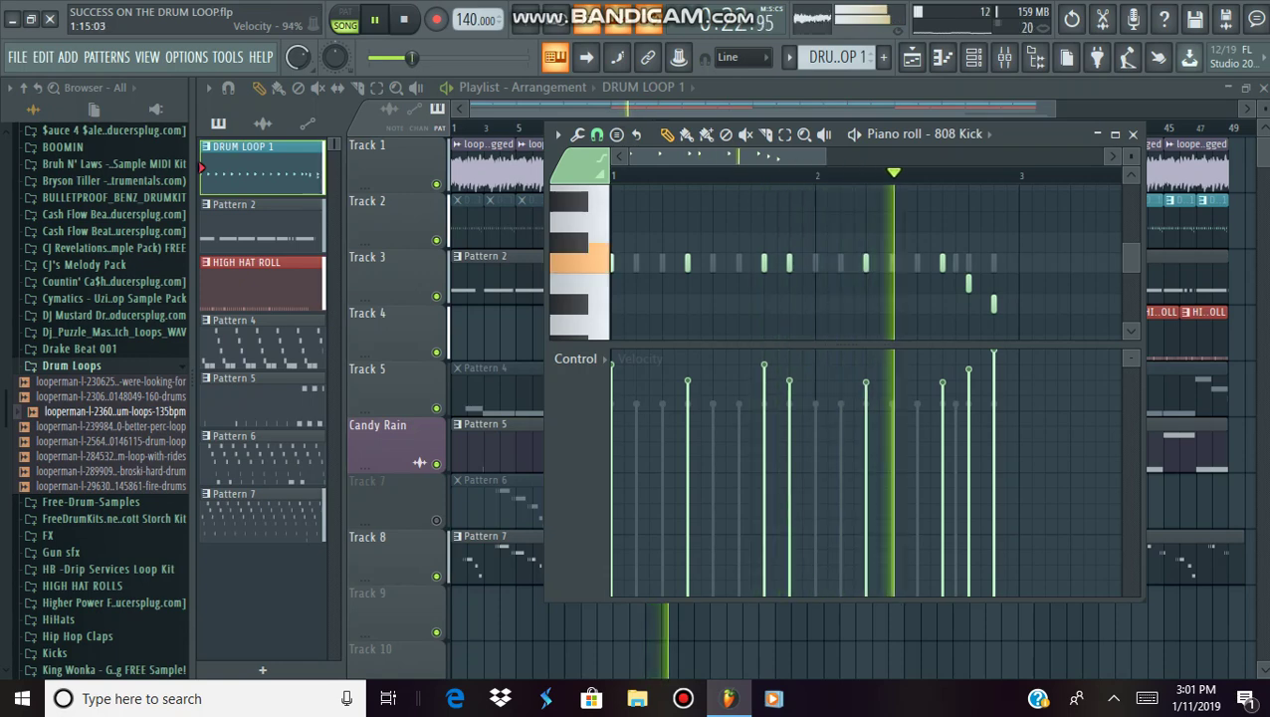
{"action": "left_click", "coordinate": [865, 369]}
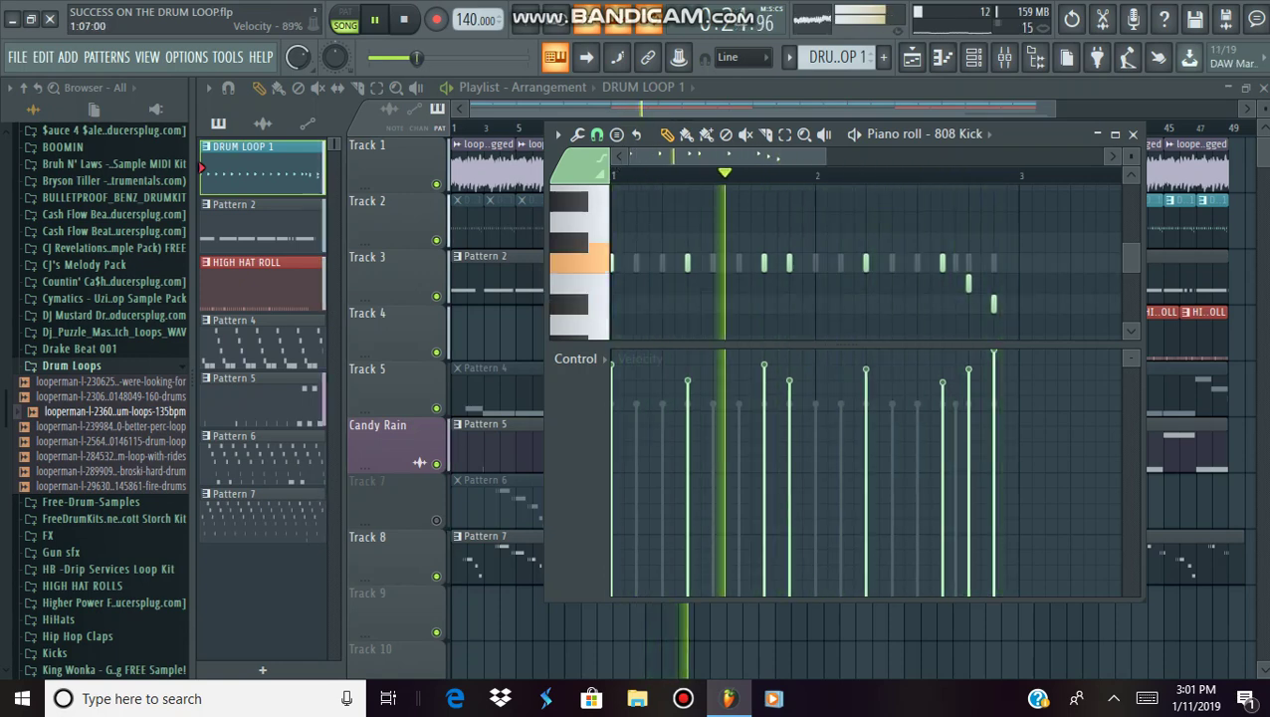
Raise the velocities of the remaining quieter 808 Kick hits to about 93%, enlarge the velocity lane, and return to the playlist.
{"action": "left_click", "coordinate": [790, 374]}
{"action": "left_click", "coordinate": [688, 371]}
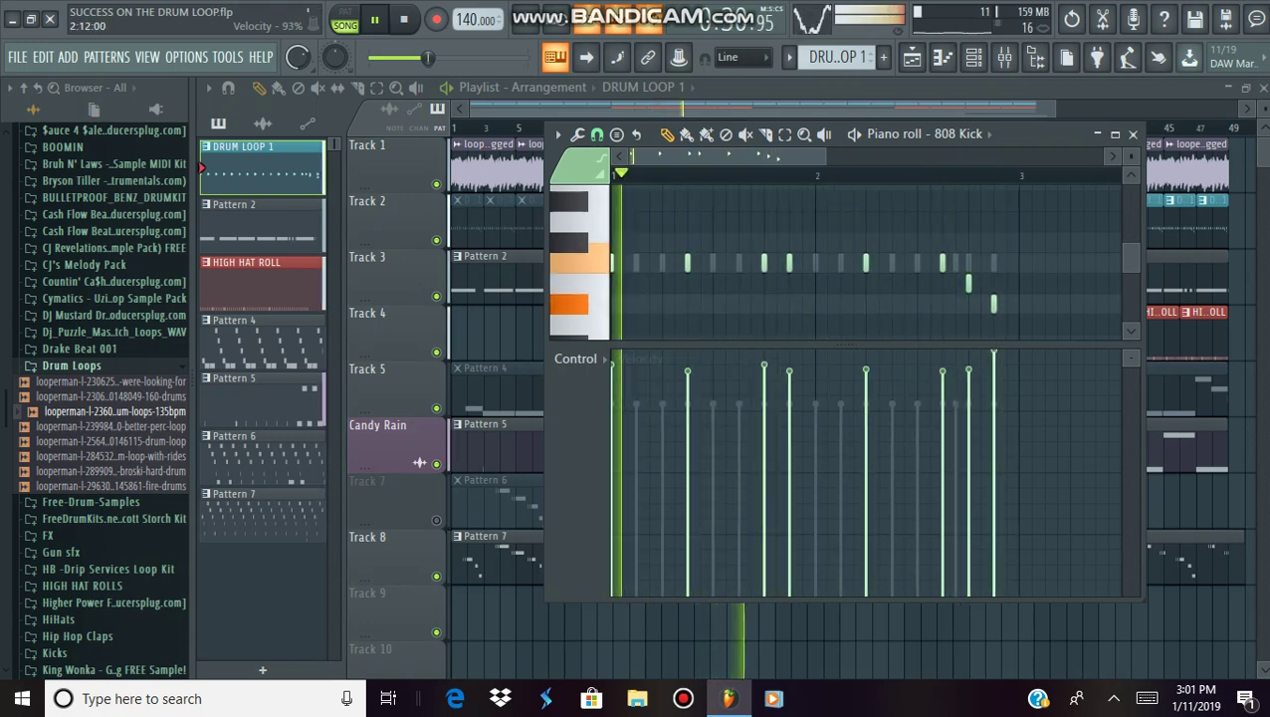
{"action": "left_click_drag", "start_coordinate": [844, 345], "coordinate": [844, 282]}
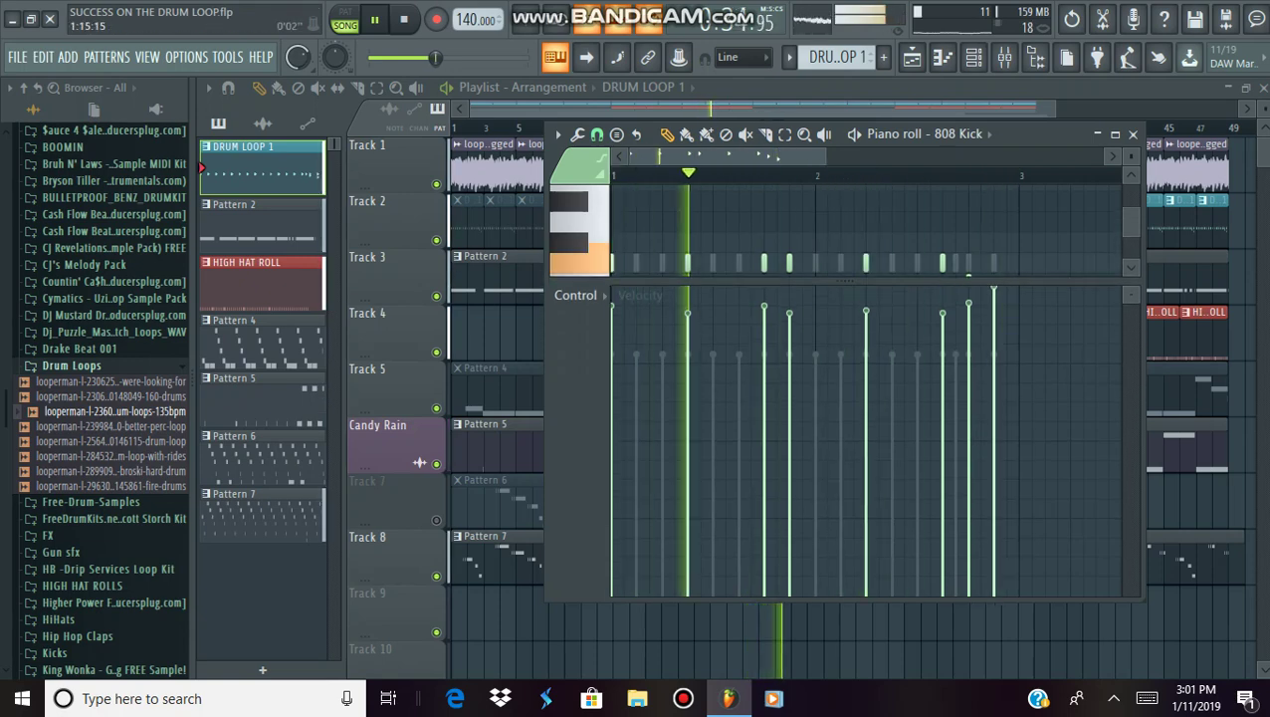
{"action": "left_click", "coordinate": [912, 58]}
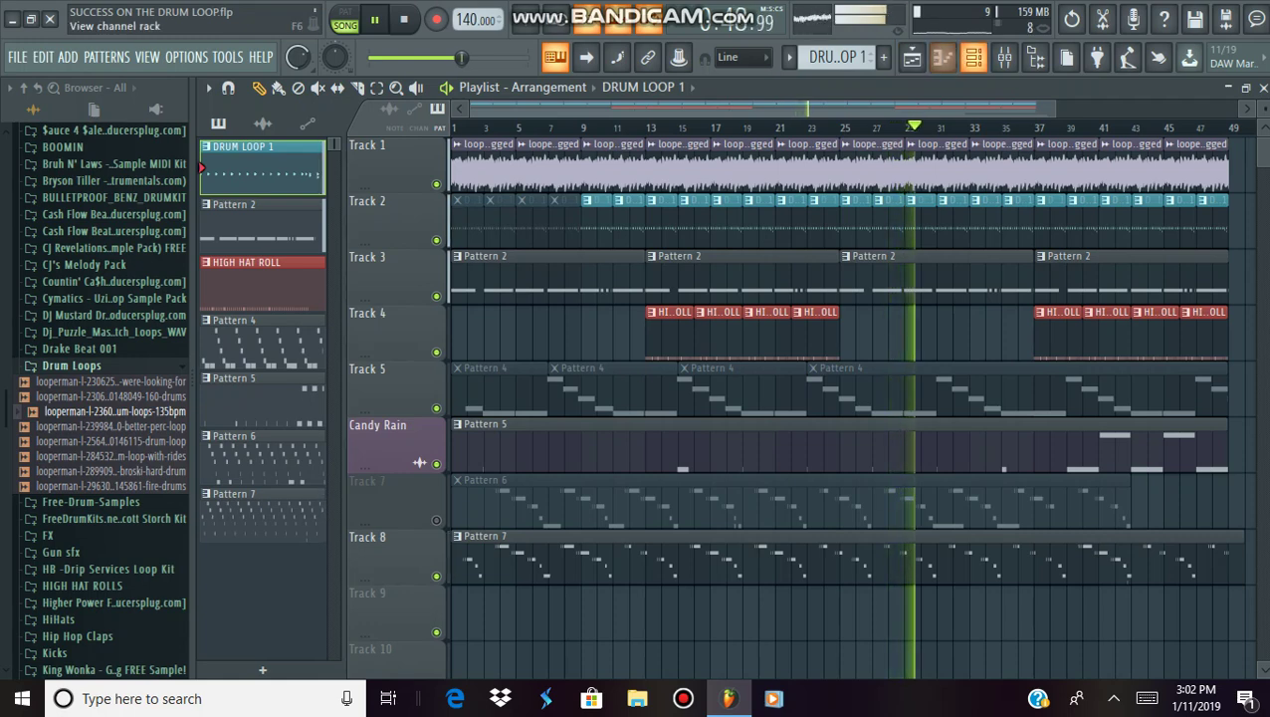
Bring up the Fx (36) sampler channel, lower its level on mixer track 8, and return to the playlist.
{"action": "key", "text": "F6"}
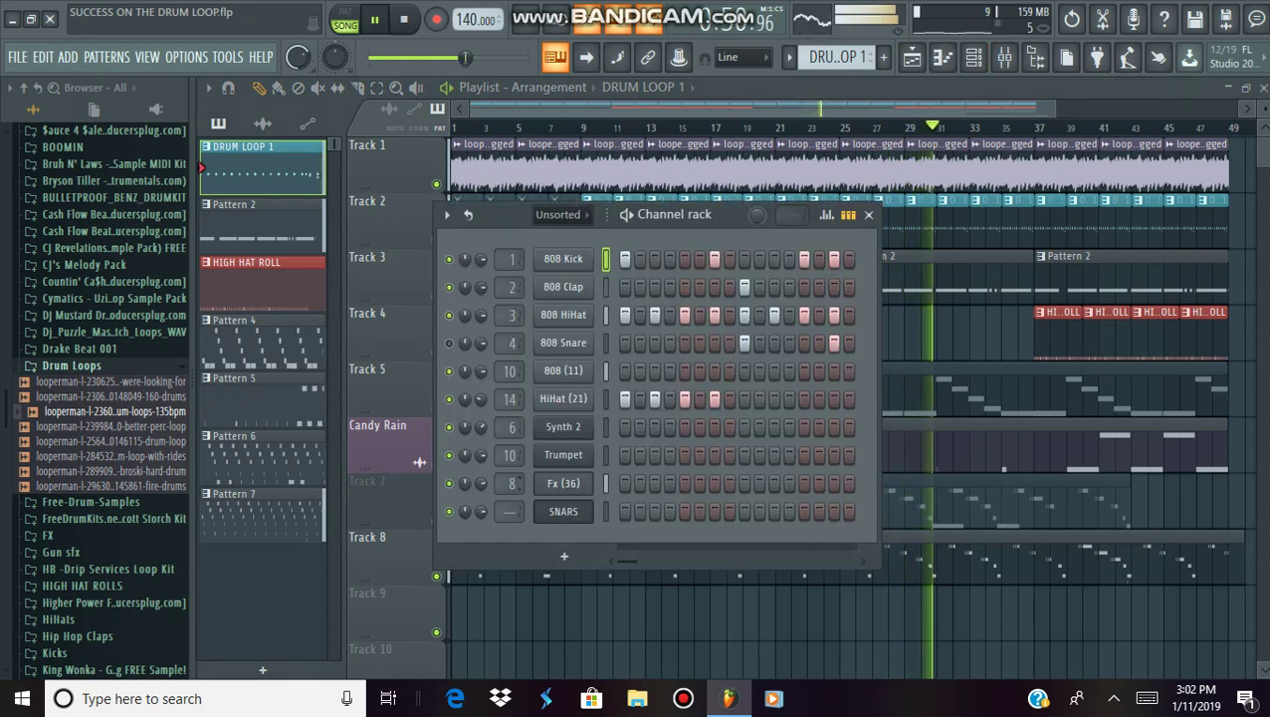
{"action": "left_click", "coordinate": [563, 483]}
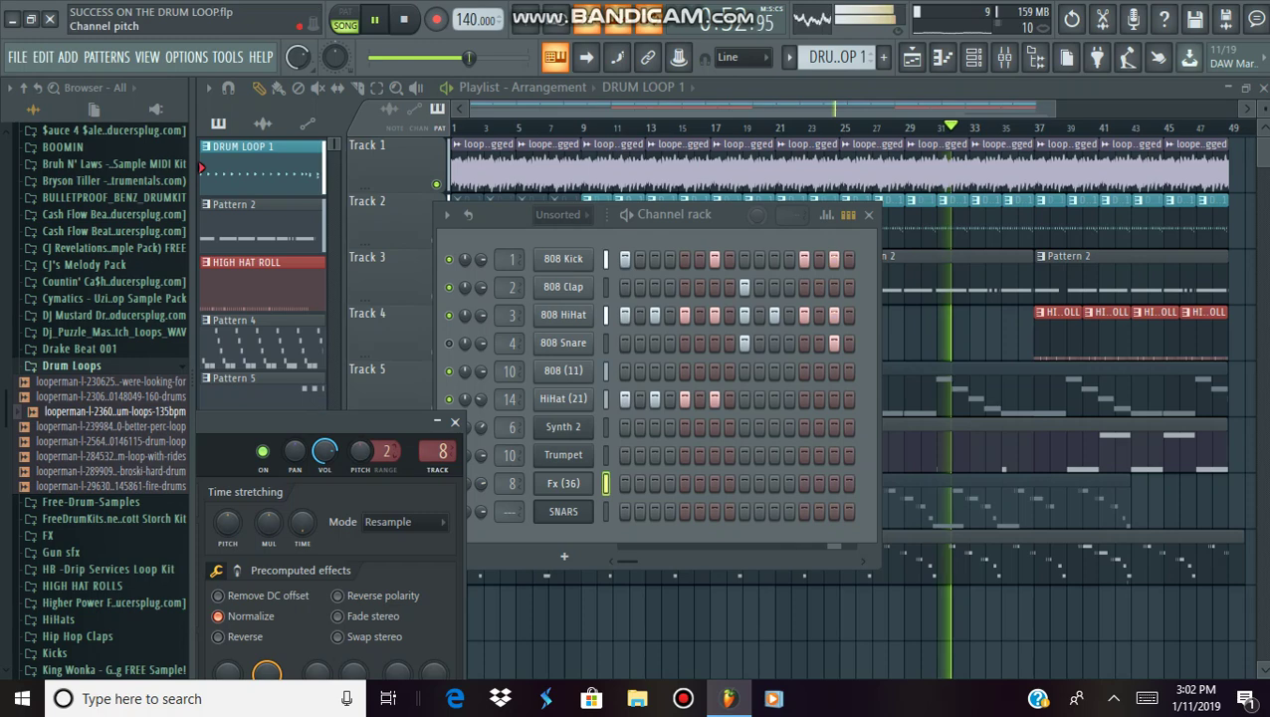
{"action": "left_click_drag", "start_coordinate": [360, 422], "coordinate": [766, 227]}
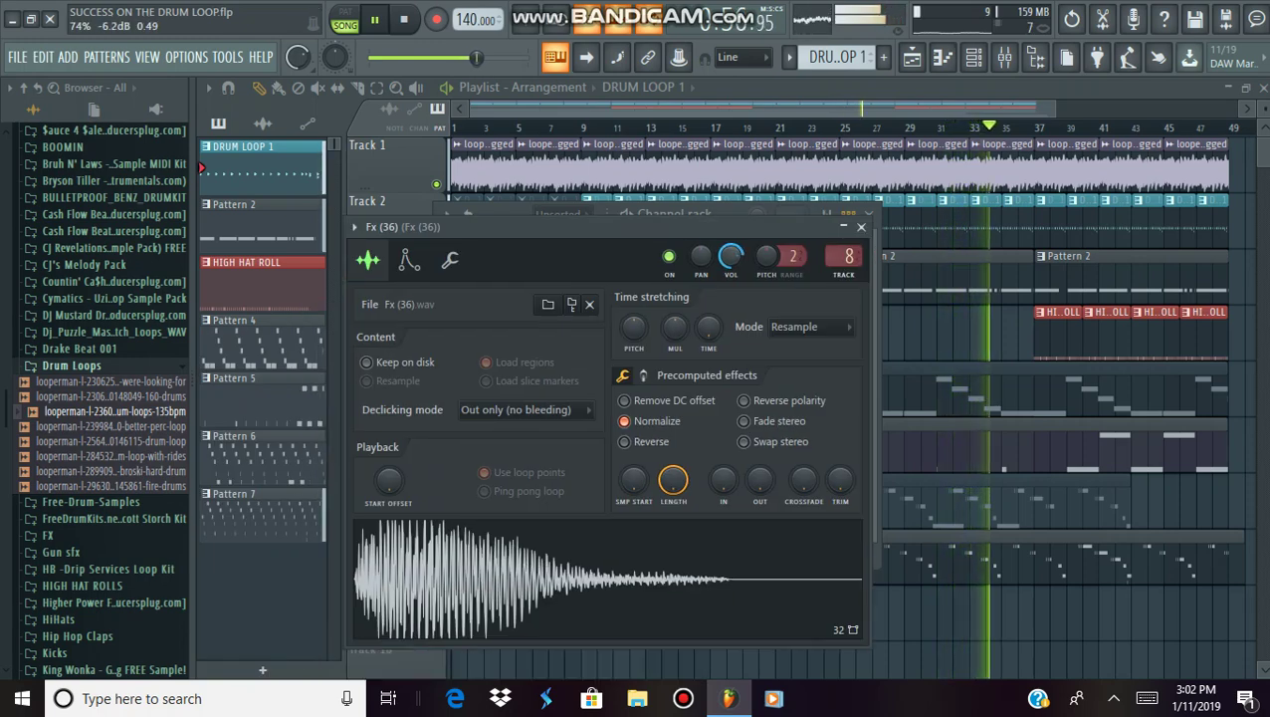
{"action": "left_click", "coordinate": [1004, 56]}
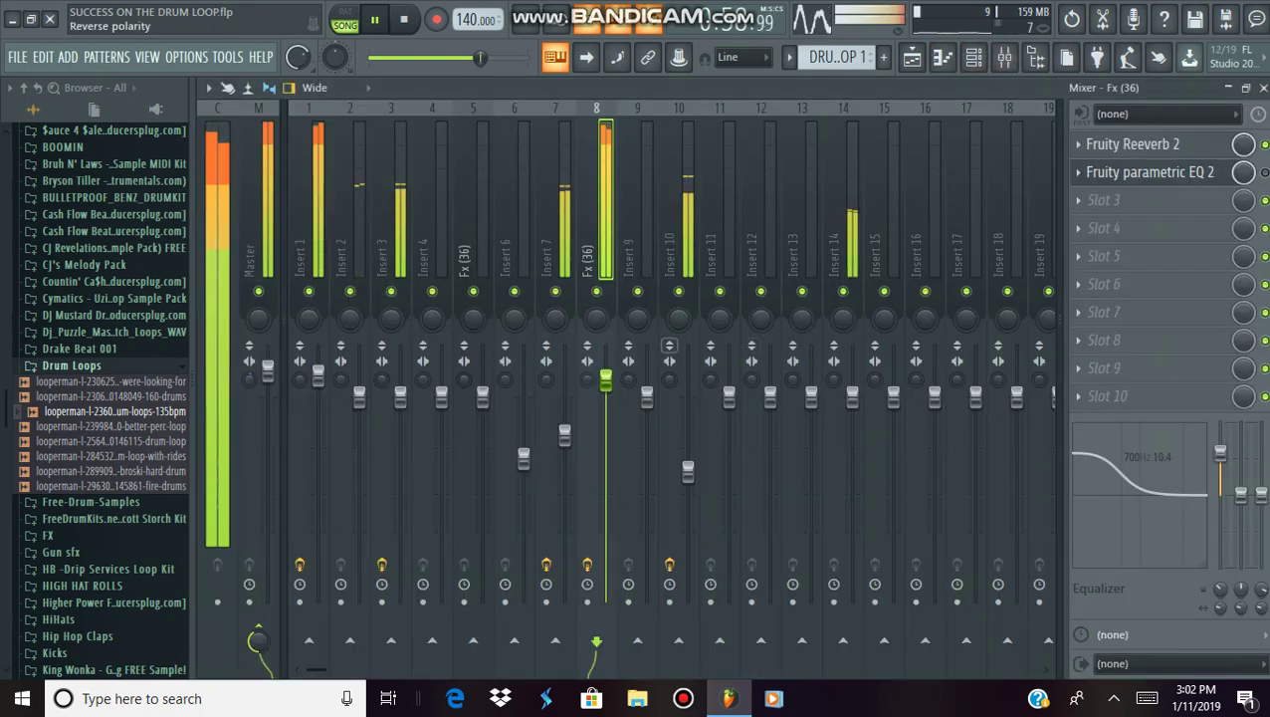
{"action": "left_click_drag", "start_coordinate": [606, 381], "coordinate": [605, 439]}
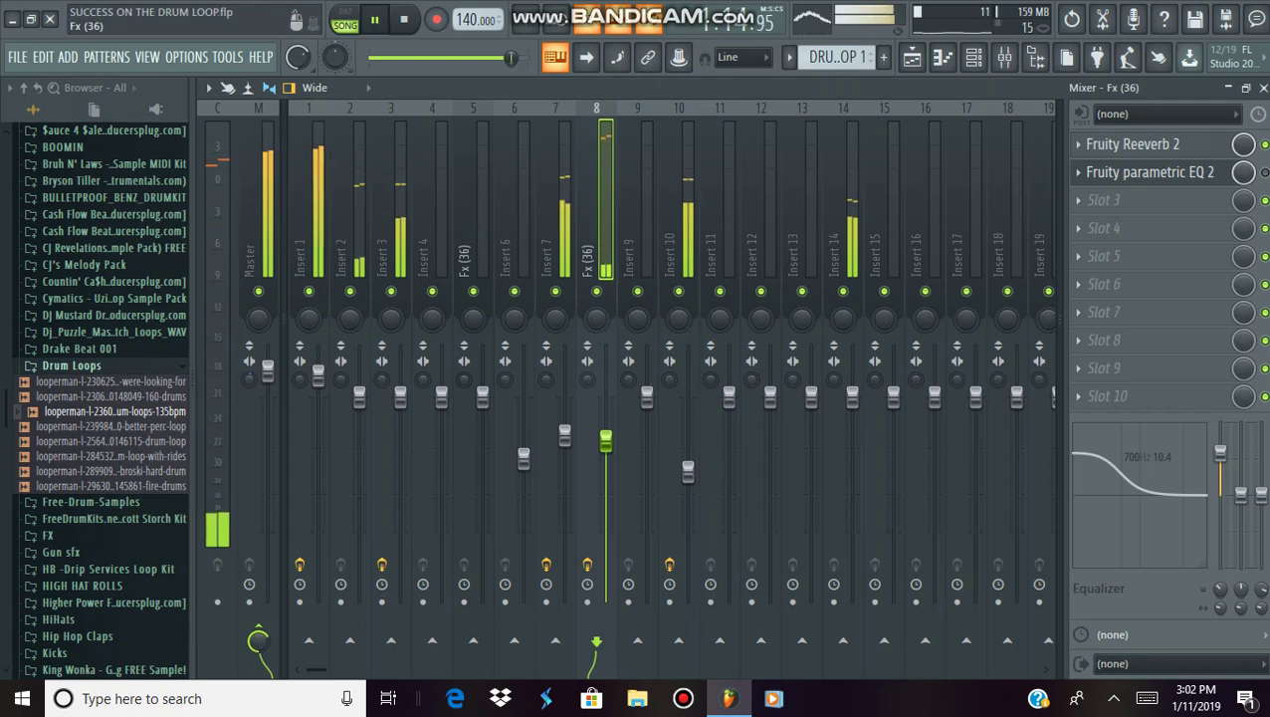
{"action": "left_click_drag", "start_coordinate": [606, 439], "coordinate": [606, 432]}
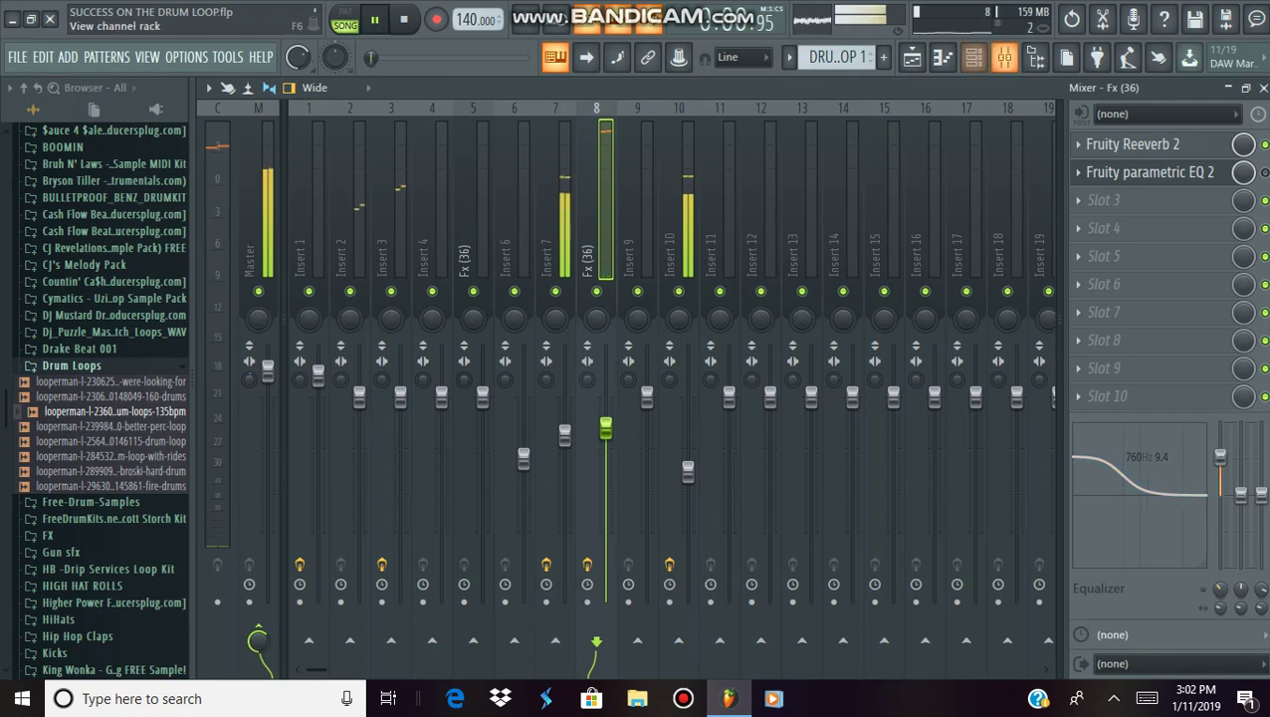
{"action": "left_click", "coordinate": [912, 57]}
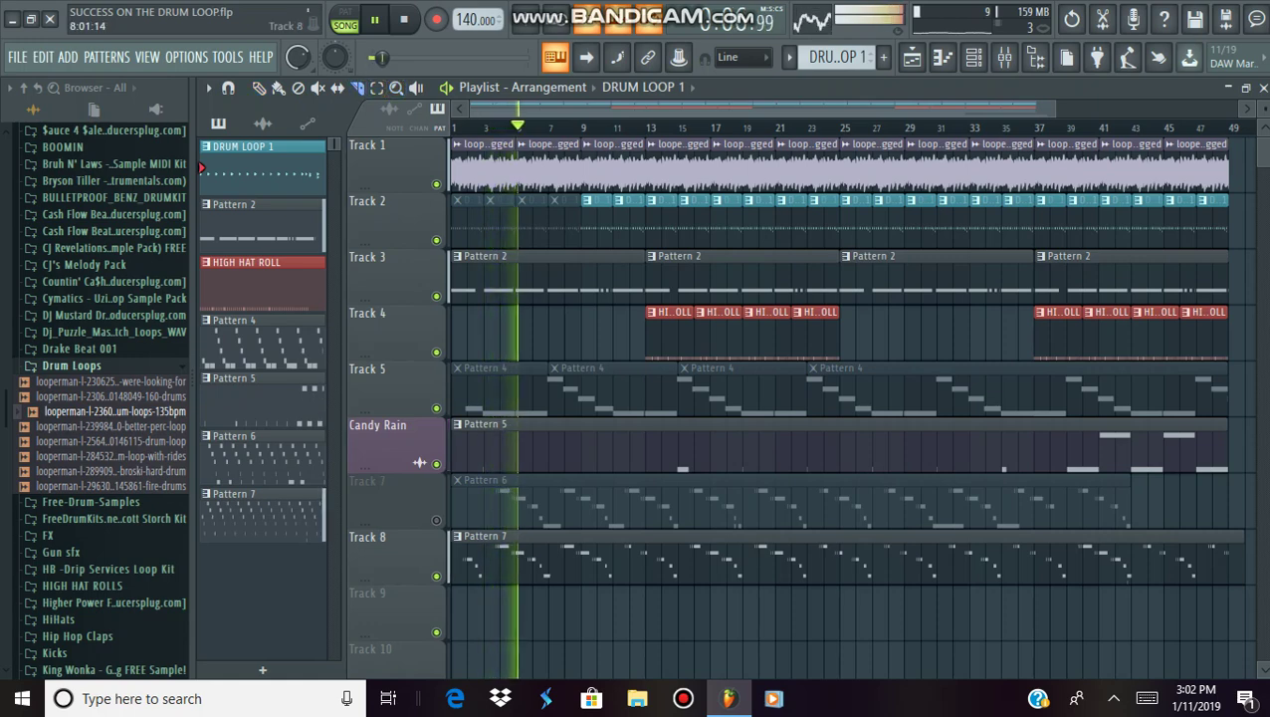
Open the Fx (36) piano roll maximised and enlarge its note area.
{"action": "left_click", "coordinate": [942, 56]}
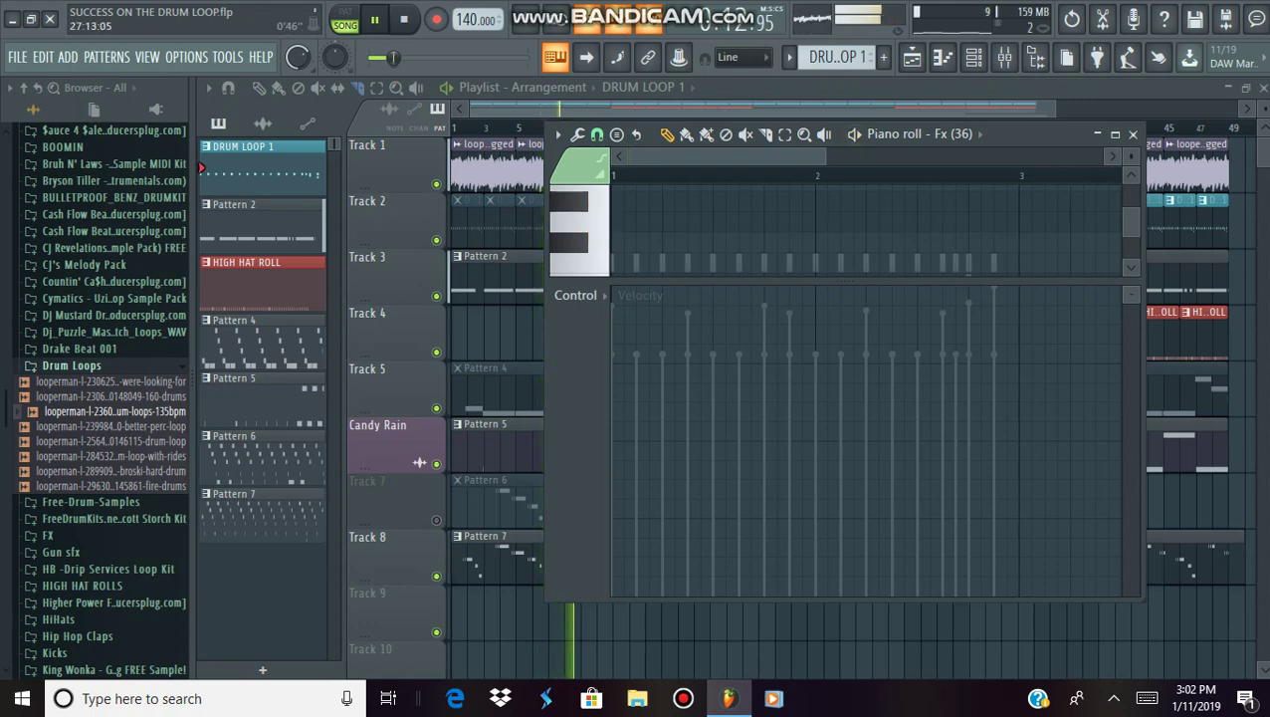
{"action": "left_click", "coordinate": [1116, 134]}
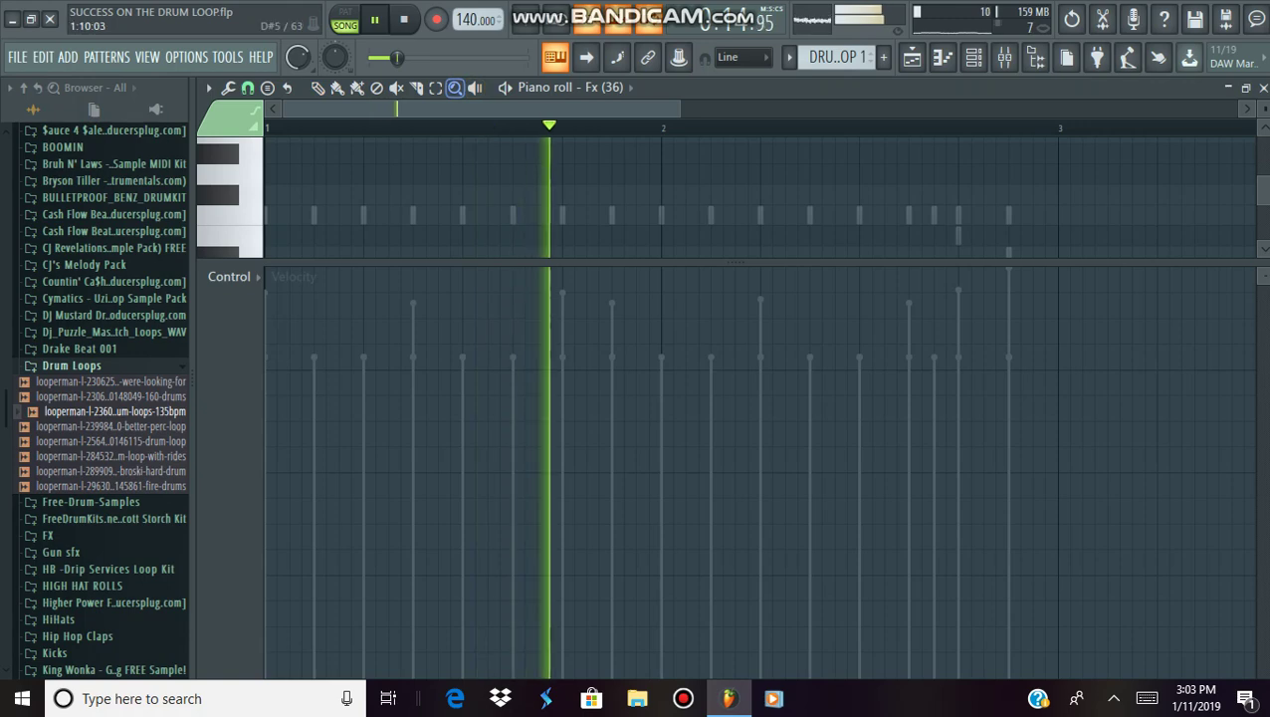
{"action": "left_click_drag", "start_coordinate": [491, 262], "coordinate": [490, 460]}
Switch to Pattern 7, examine all its Fx (36) notes in the piano roll, and return to the playlist.
{"action": "key", "text": "F6"}
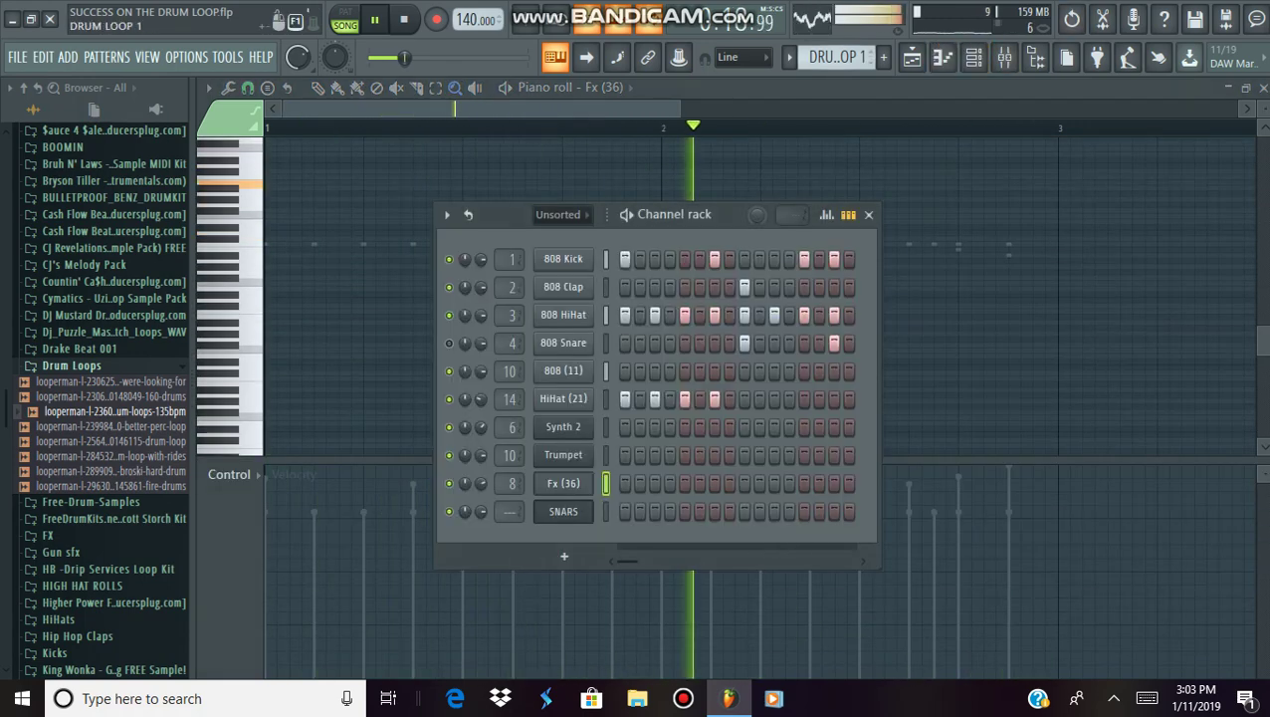
{"action": "key", "text": "F4"}
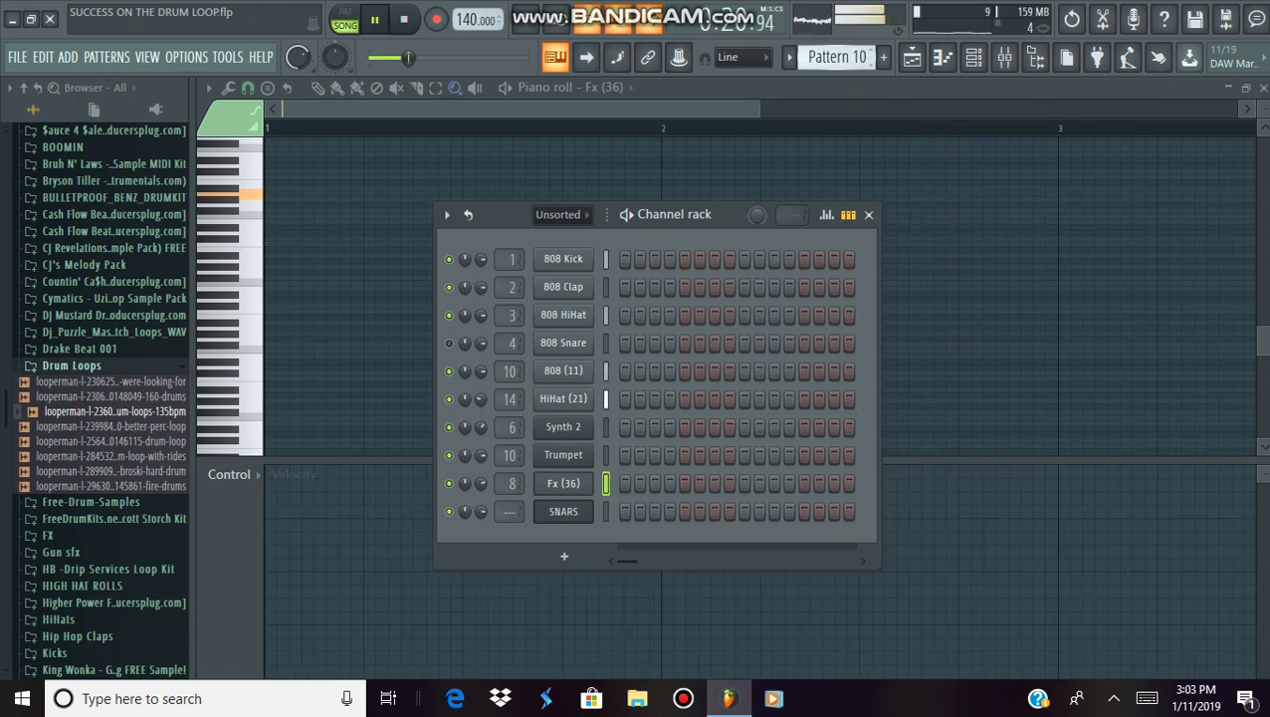
{"action": "key", "text": "KP_Subtract"}
{"action": "key", "text": "KP_Subtract"}
{"action": "key", "text": "KP_Subtract"}
{"action": "key", "text": "KP_Subtract"}
{"action": "key", "text": "KP_Add"}
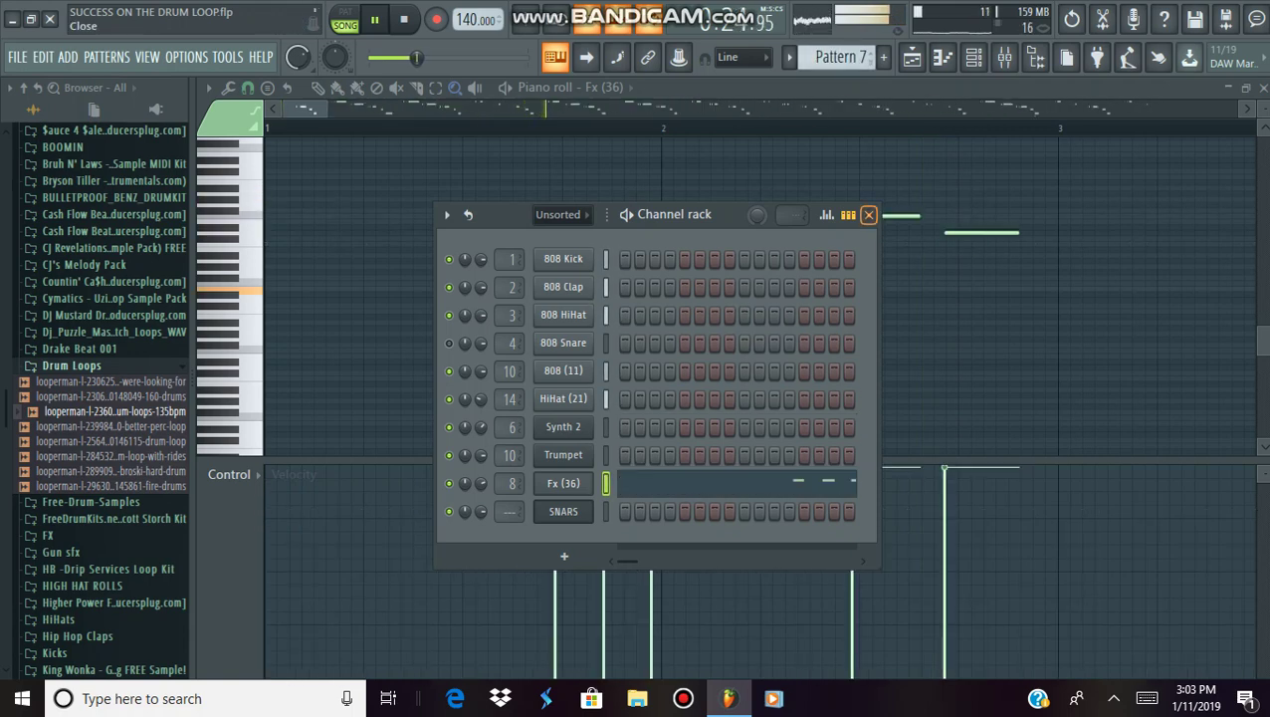
{"action": "left_click", "coordinate": [868, 214]}
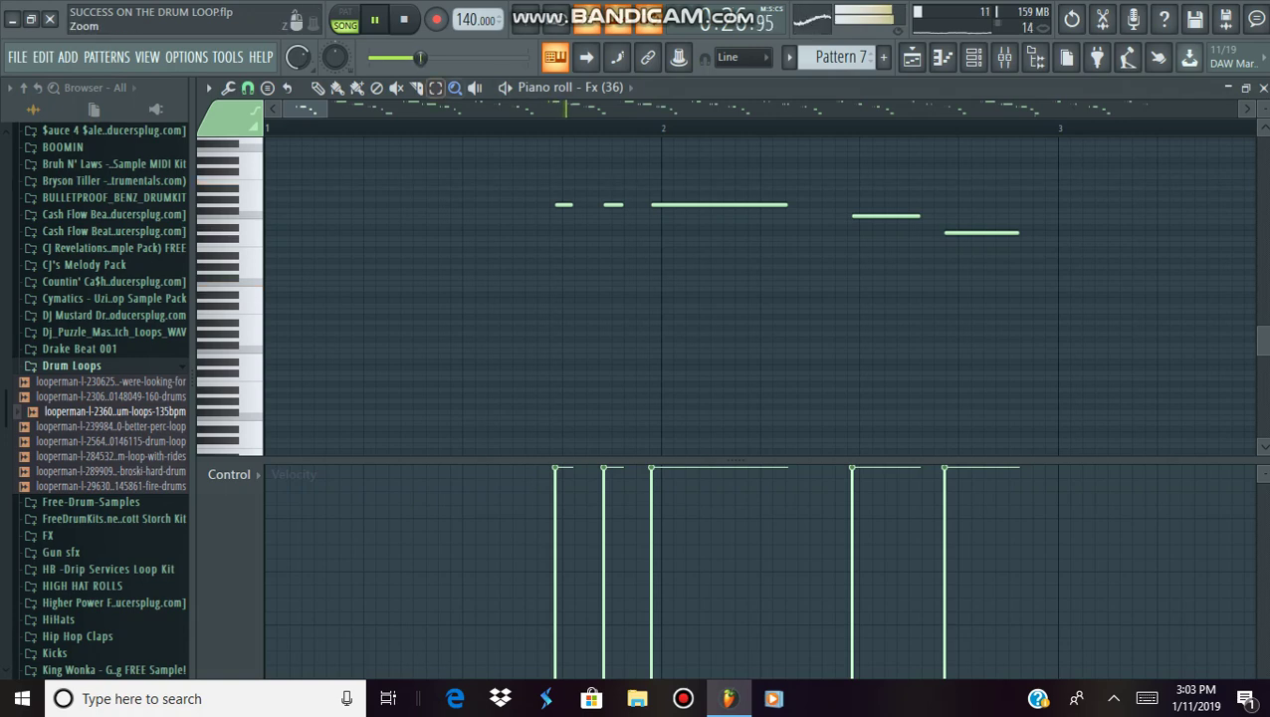
{"action": "right_click", "coordinate": [455, 87]}
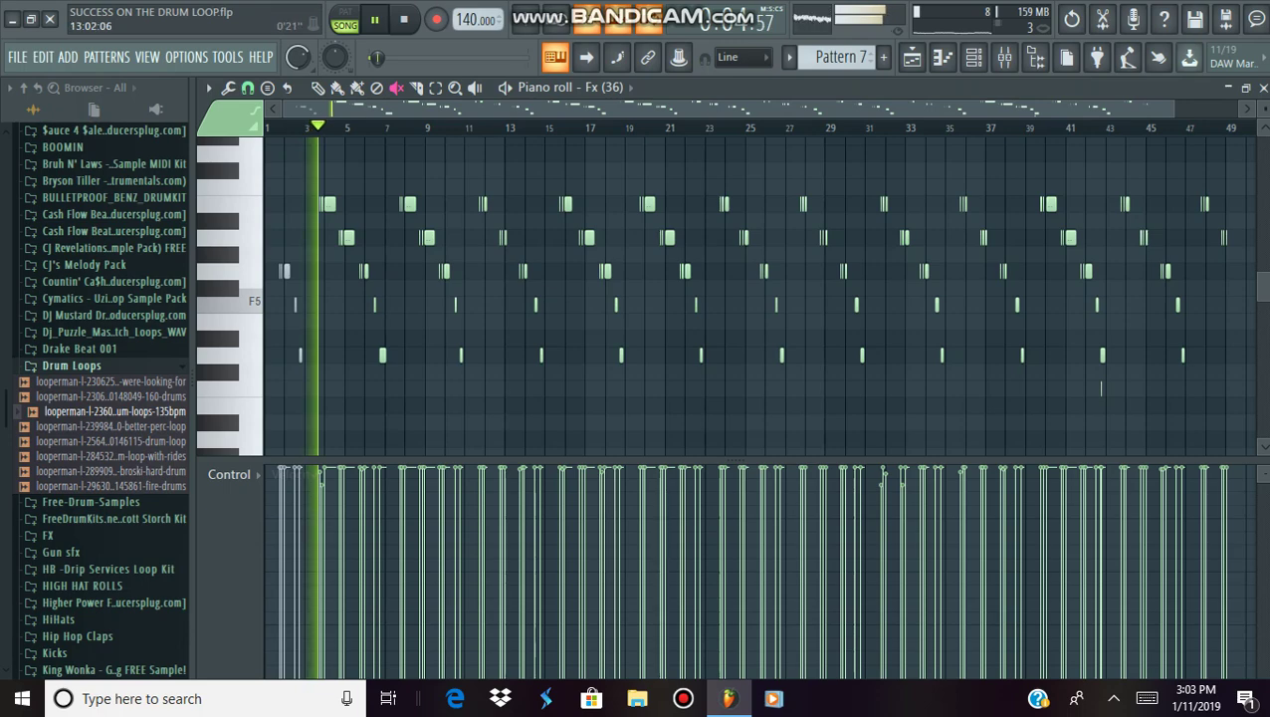
{"action": "key", "text": "F5"}
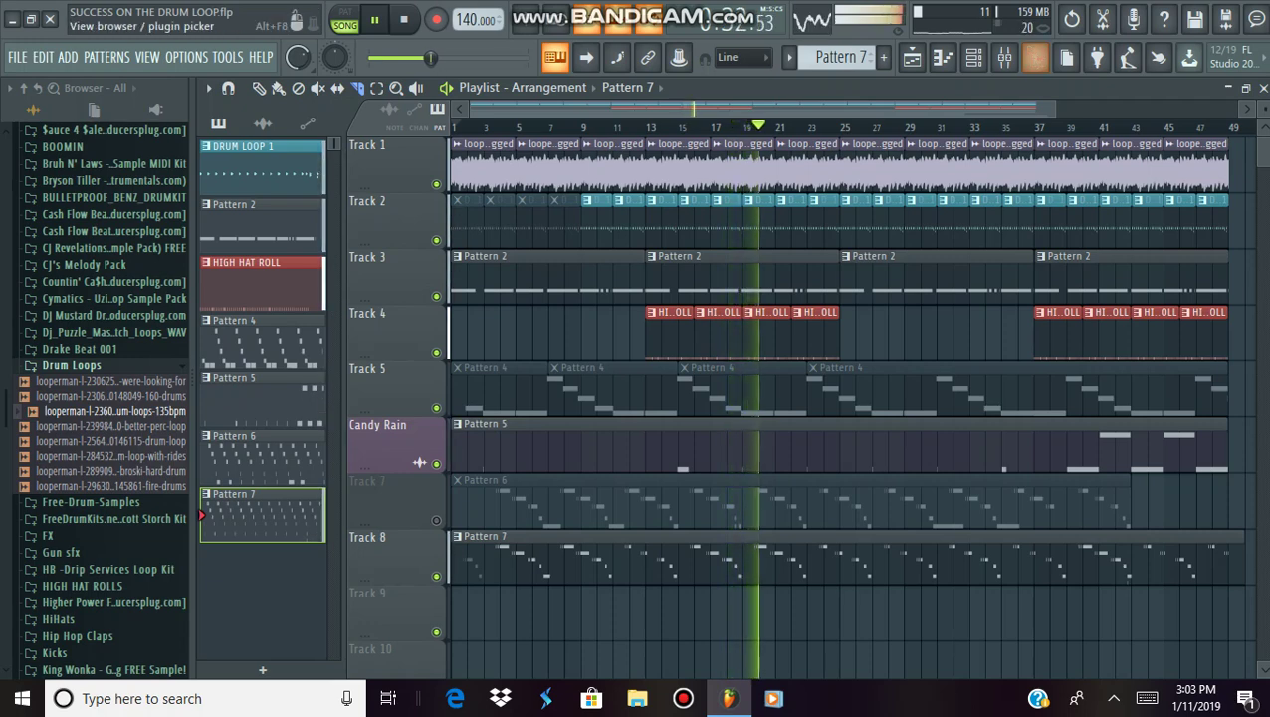
Reopen DRUM LOOP 1 from Track 2 and raise the 808 Clap channel's volume in the channel rack.
{"action": "key", "text": "F6"}
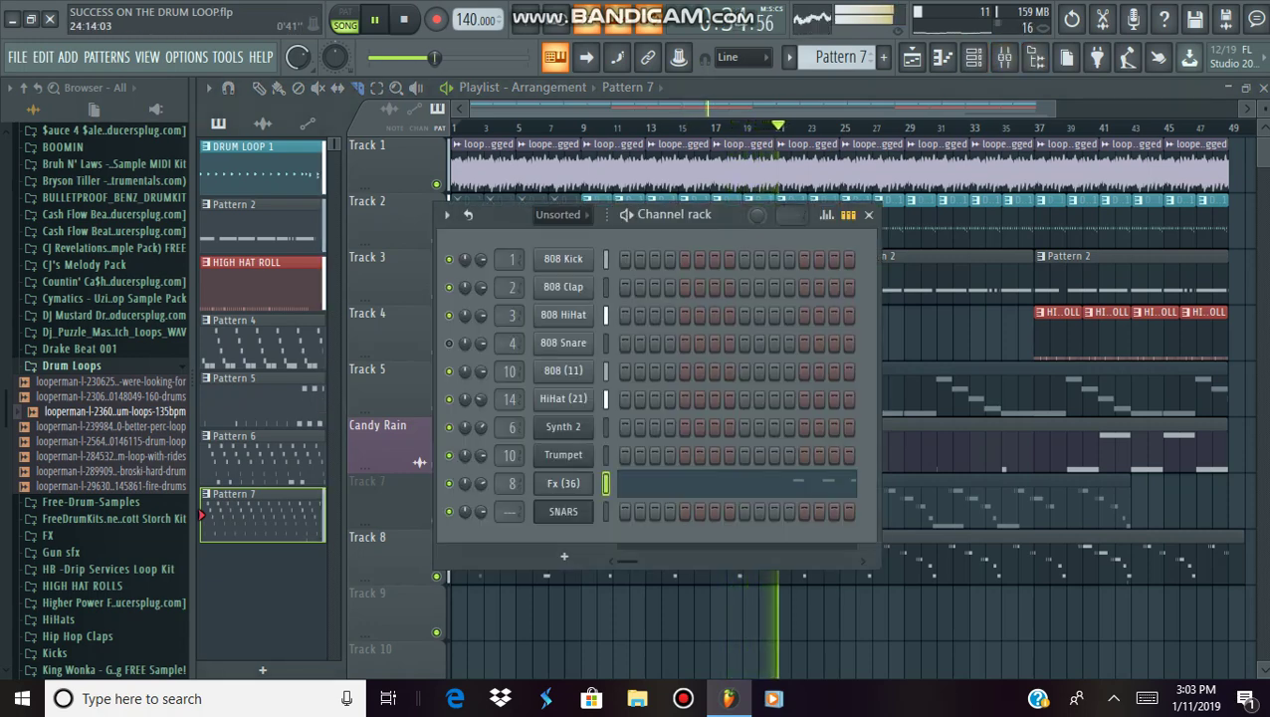
{"action": "double_click", "coordinate": [946, 225]}
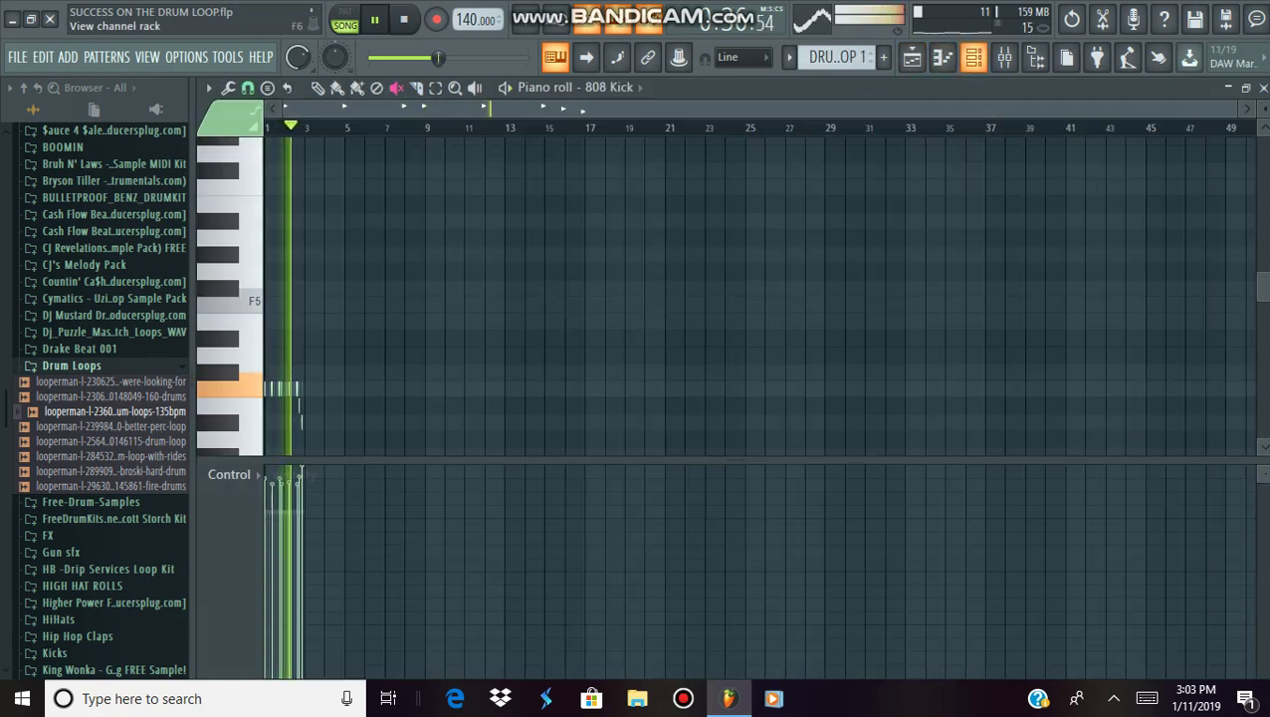
{"action": "left_click", "coordinate": [974, 57]}
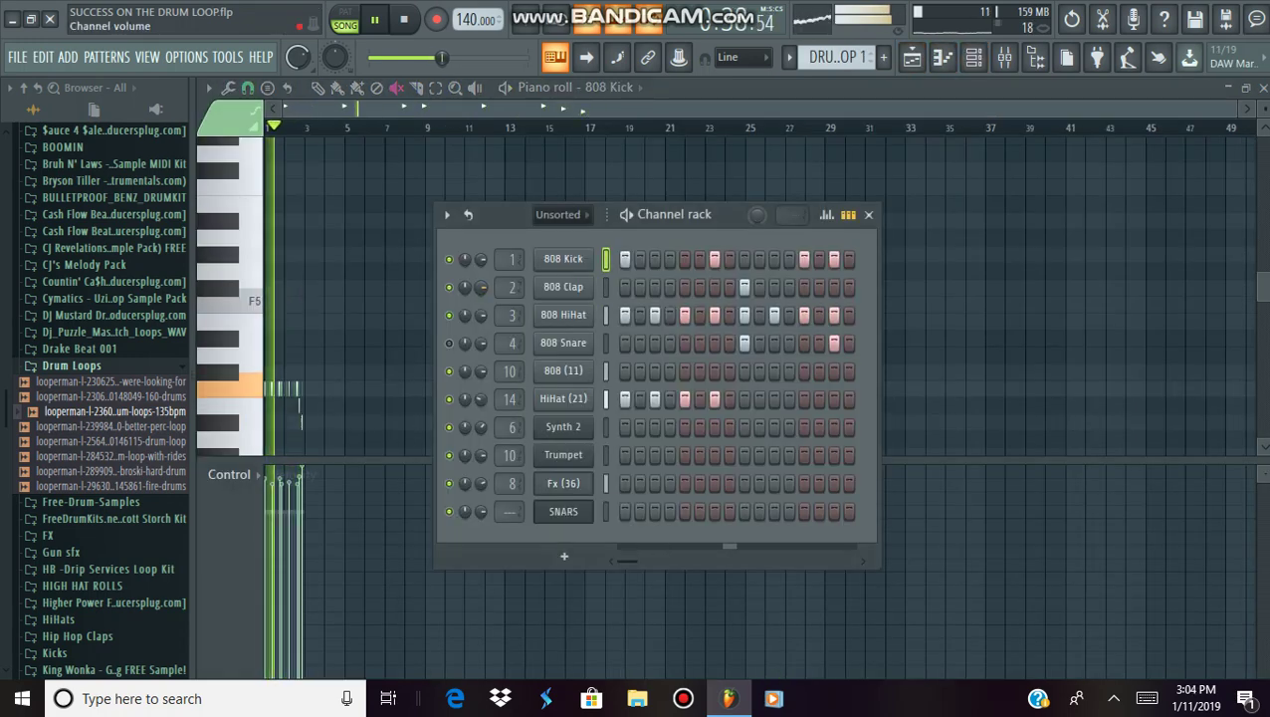
{"action": "left_click_drag", "start_coordinate": [482, 288], "coordinate": [482, 271]}
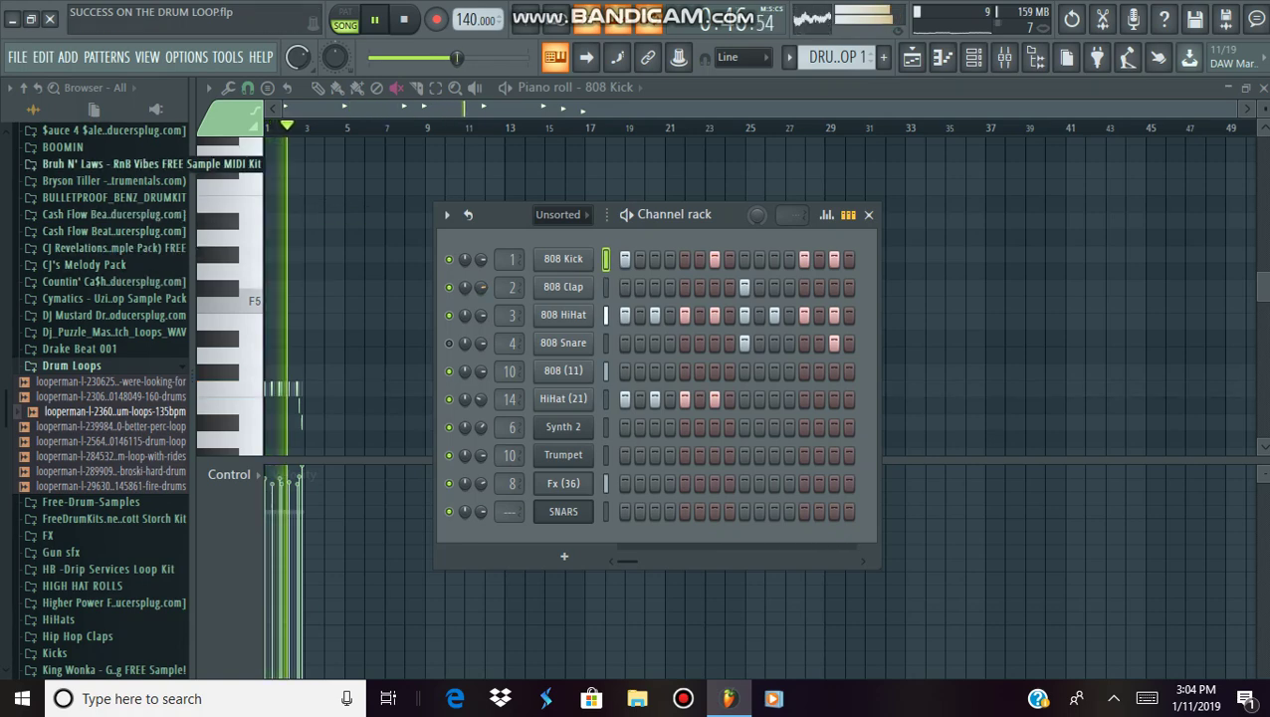
Audition the Lords Clap, CDK Loud Clap and Gang Clap samples from the BOOMIN kit's Claps folder.
{"action": "left_click", "coordinate": [69, 148]}
{"action": "left_click", "coordinate": [62, 181]}
{"action": "left_click", "coordinate": [59, 227]}
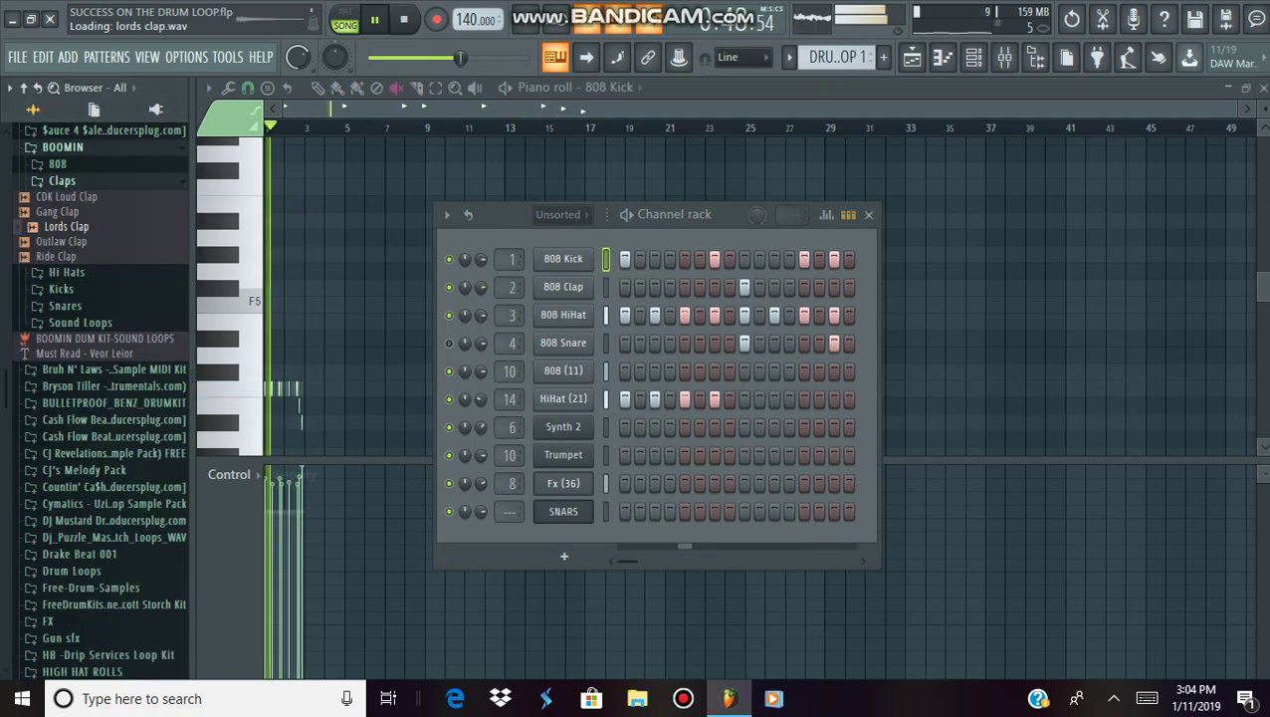
{"action": "left_click", "coordinate": [74, 197]}
{"action": "left_click", "coordinate": [64, 212]}
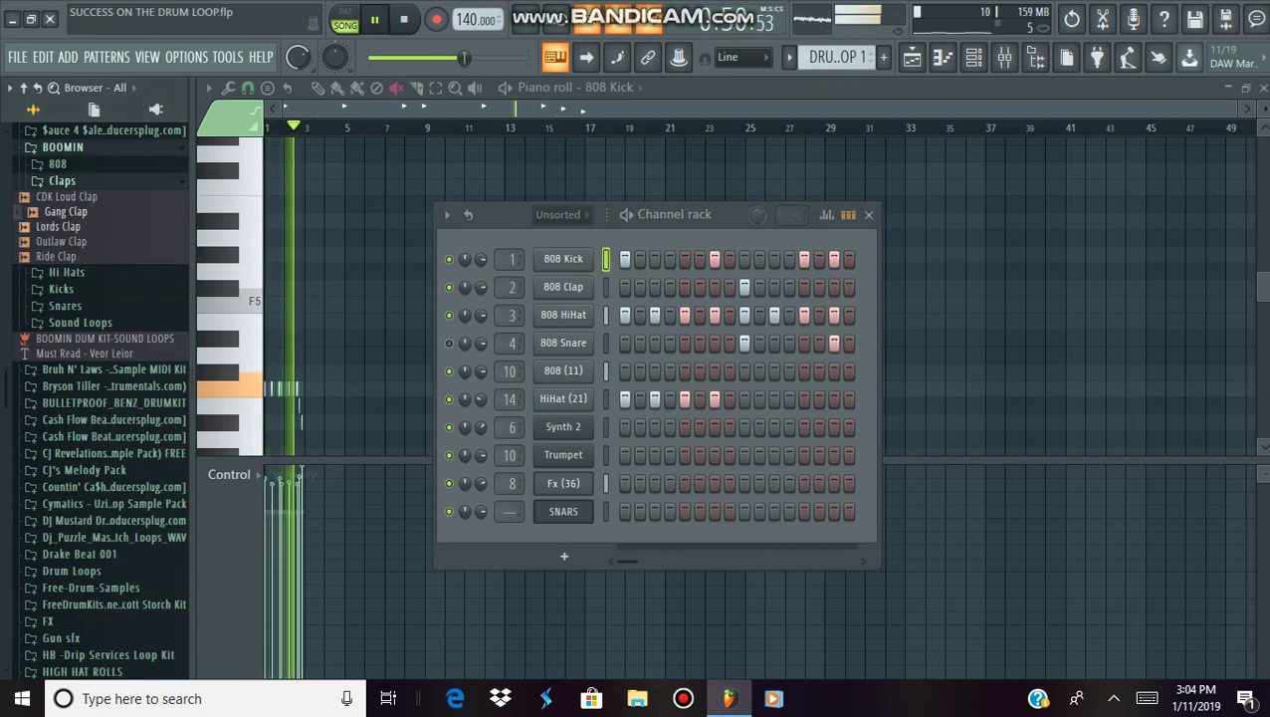
Audition the Ride Clap sample and load it into the 808 Clap channel as its replacement.
{"action": "left_click", "coordinate": [56, 256]}
{"action": "left_click", "coordinate": [64, 257]}
{"action": "mouse_move", "coordinate": [564, 299]}
{"action": "left_mouse_down"}
{"action": "mouse_move", "coordinate": [525, 334]}
{"action": "mouse_move", "coordinate": [563, 287]}
{"action": "left_mouse_up"}
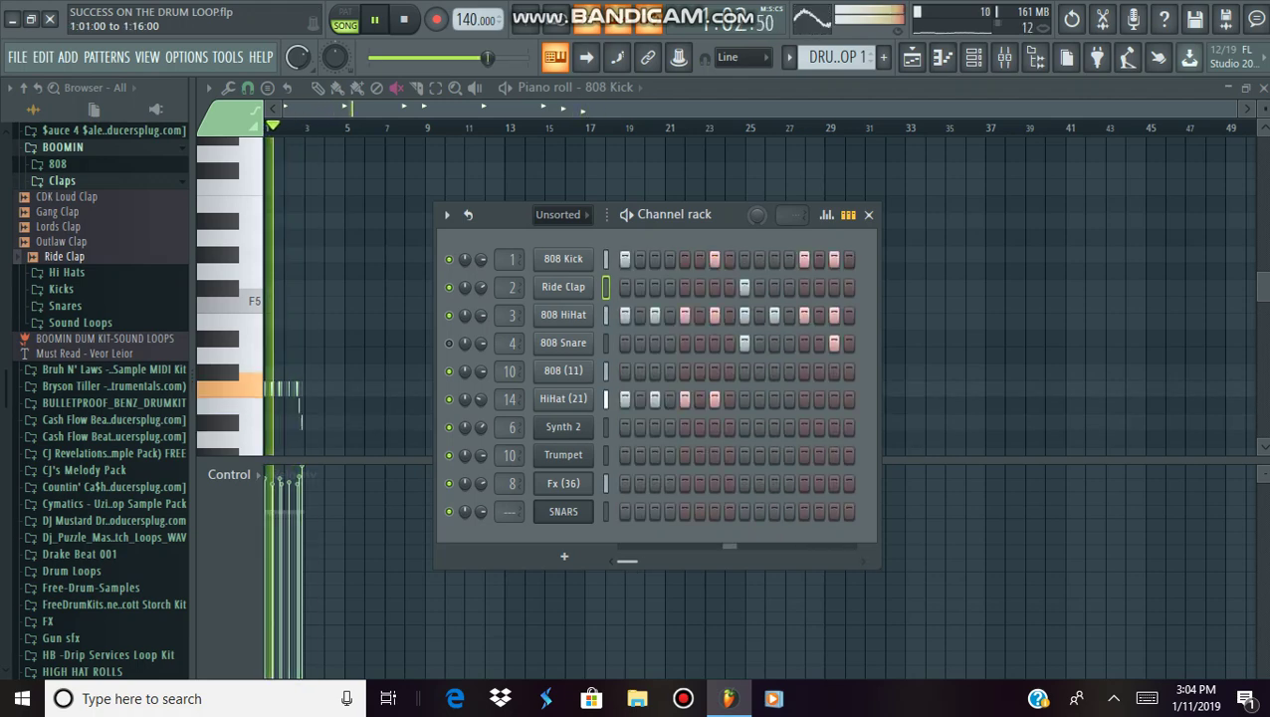
Check the track levels in the mixer while the song plays, and return to the playlist.
{"action": "left_click", "coordinate": [912, 58]}
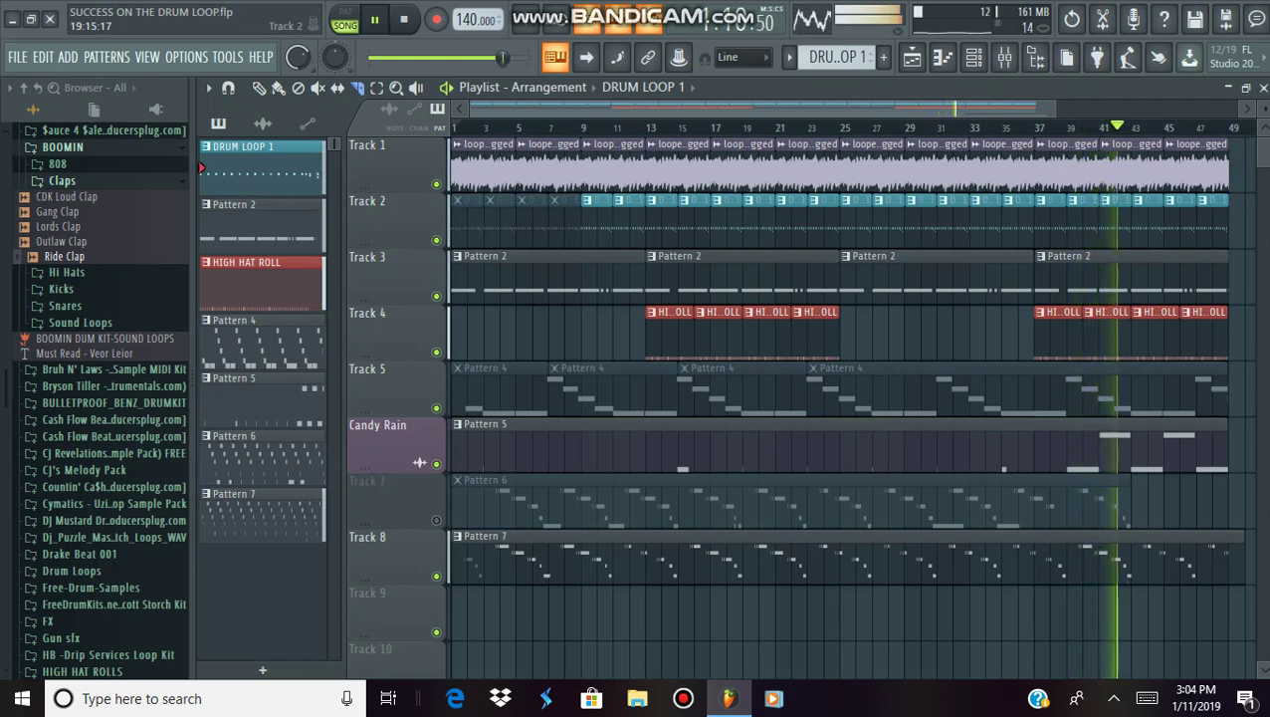
{"action": "left_click", "coordinate": [1005, 57]}
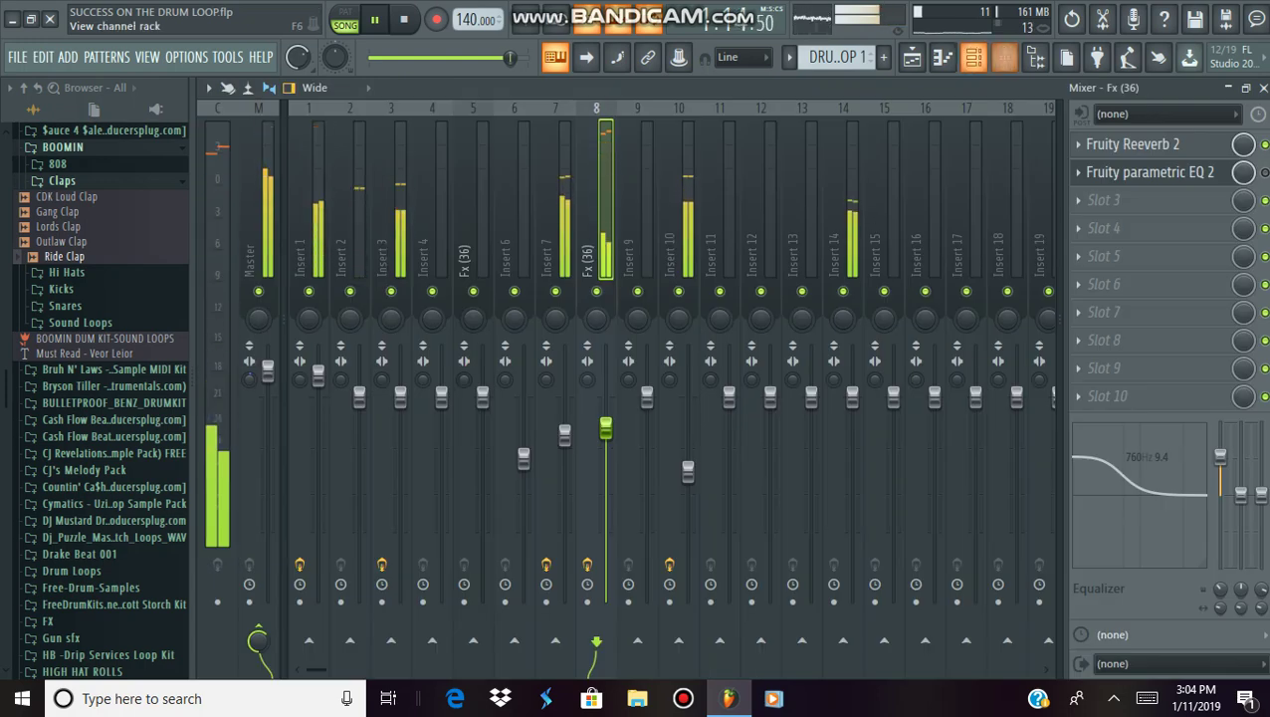
{"action": "left_click", "coordinate": [912, 57]}
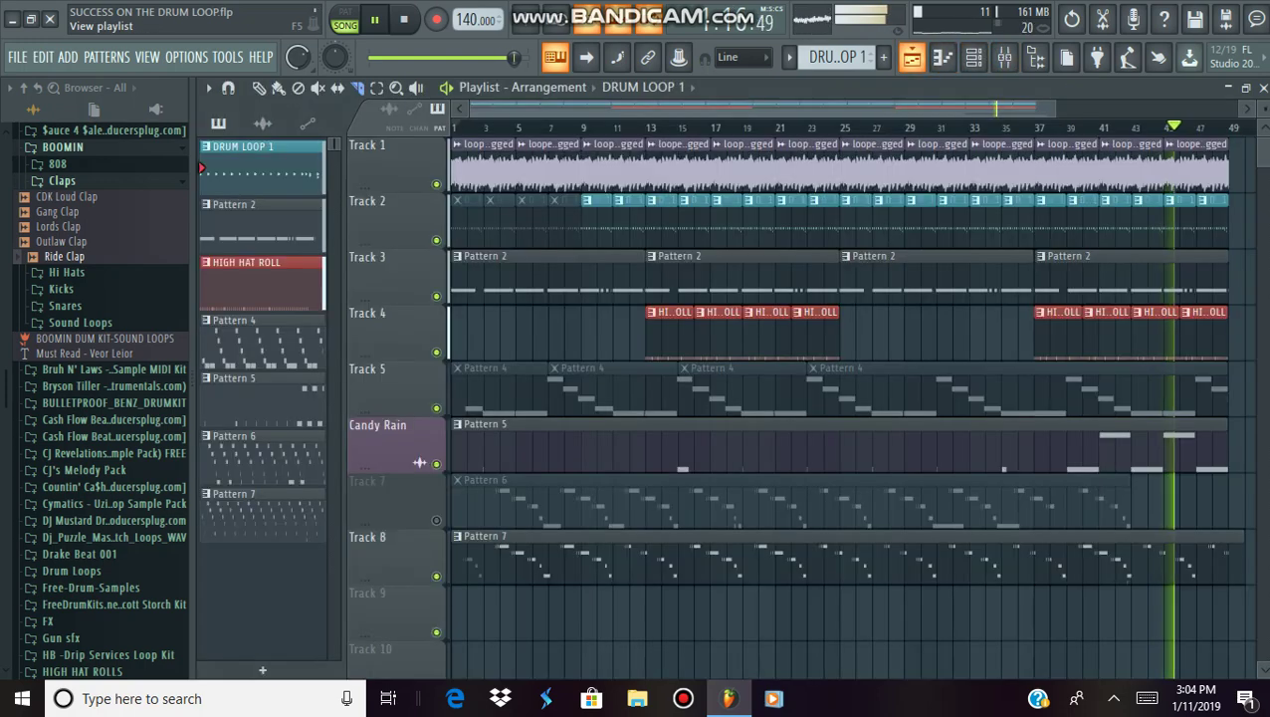